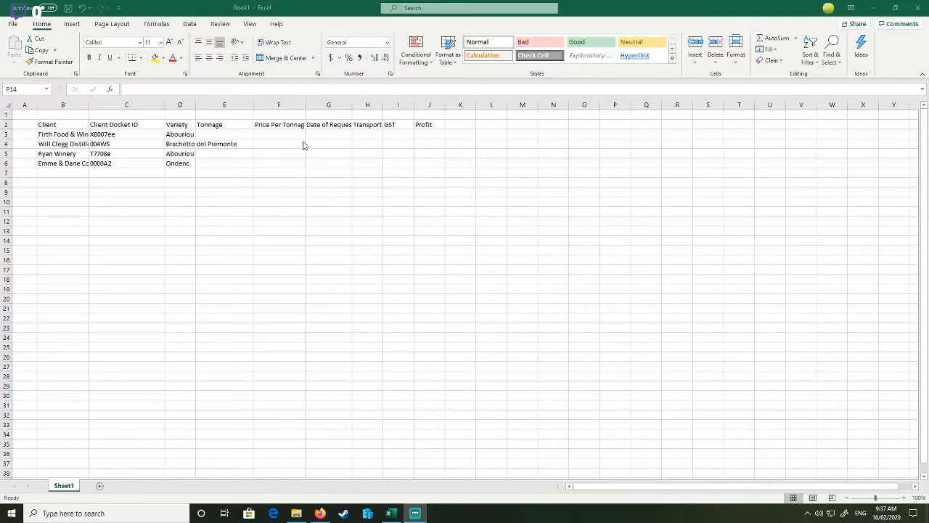
# Widen the Client column to fit its longest entry.
pyautogui.doubleClick(89, 104)
pyautogui.click(239, 200)
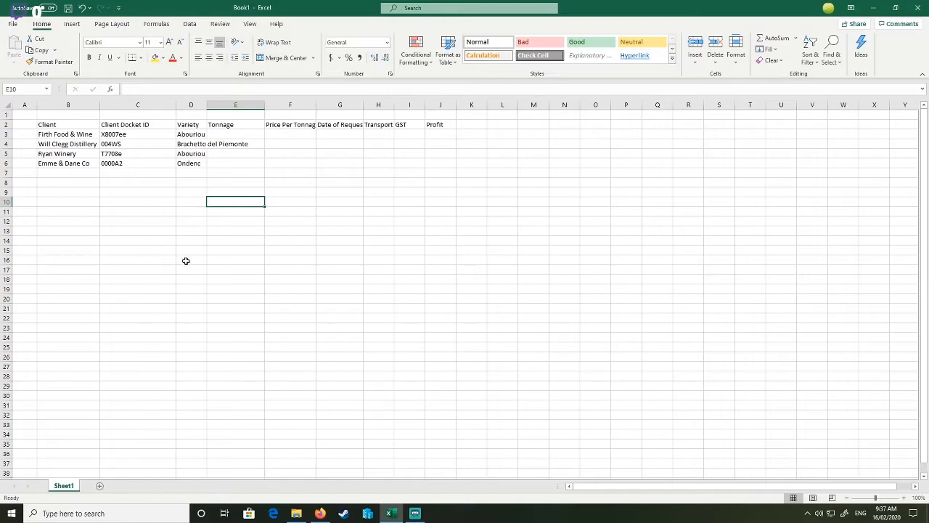
pyautogui.click(64, 125)
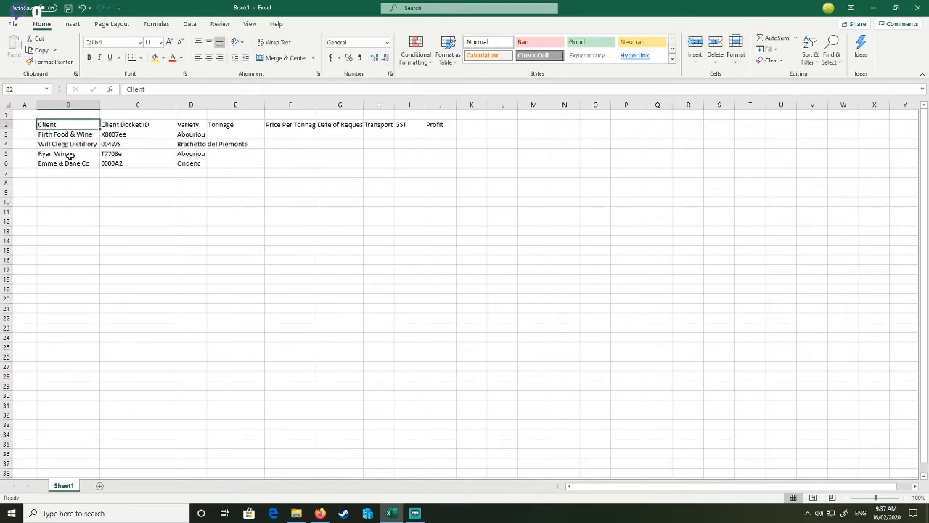
pyautogui.moveTo(77, 133); pyautogui.dragTo(79, 163)
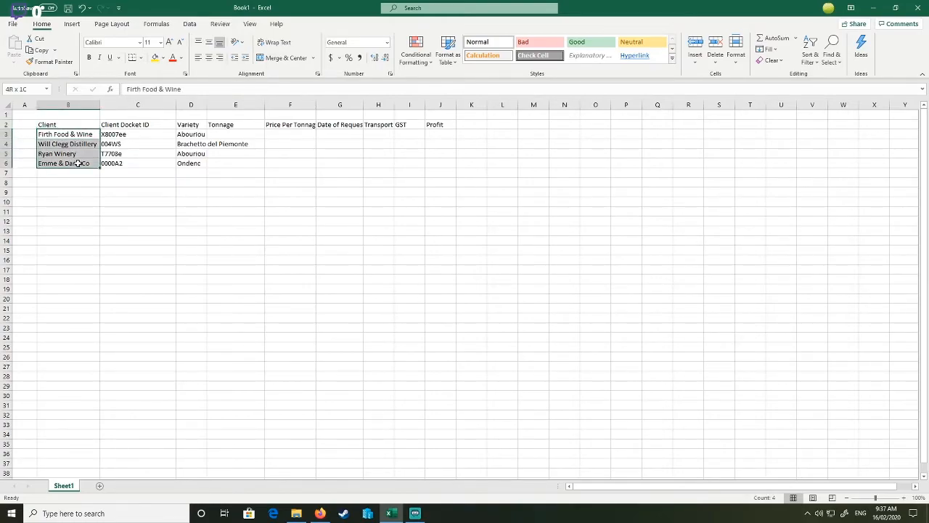
pyautogui.click(173, 163)
pyautogui.click(141, 106)
pyautogui.moveTo(128, 129); pyautogui.dragTo(129, 163)
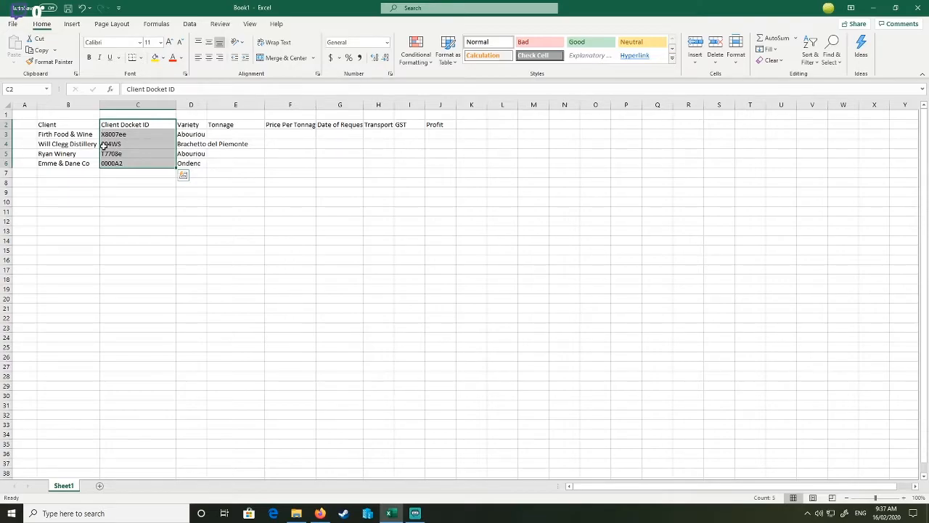
pyautogui.moveTo(212, 135); pyautogui.dragTo(196, 161)
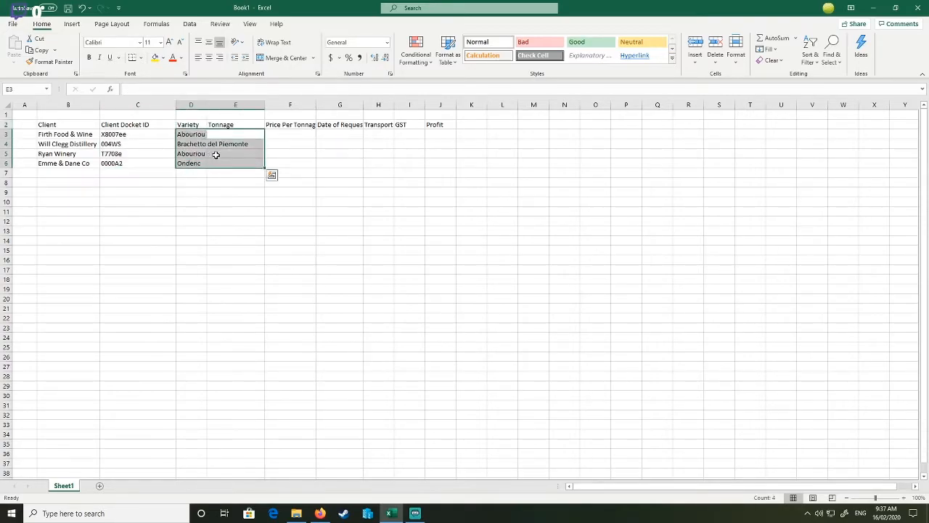
# Widen the Variety column so the longest grape name fits within it.
pyautogui.doubleClick(203, 104)
pyautogui.click(215, 190)
pyautogui.moveTo(216, 134); pyautogui.dragTo(217, 160)
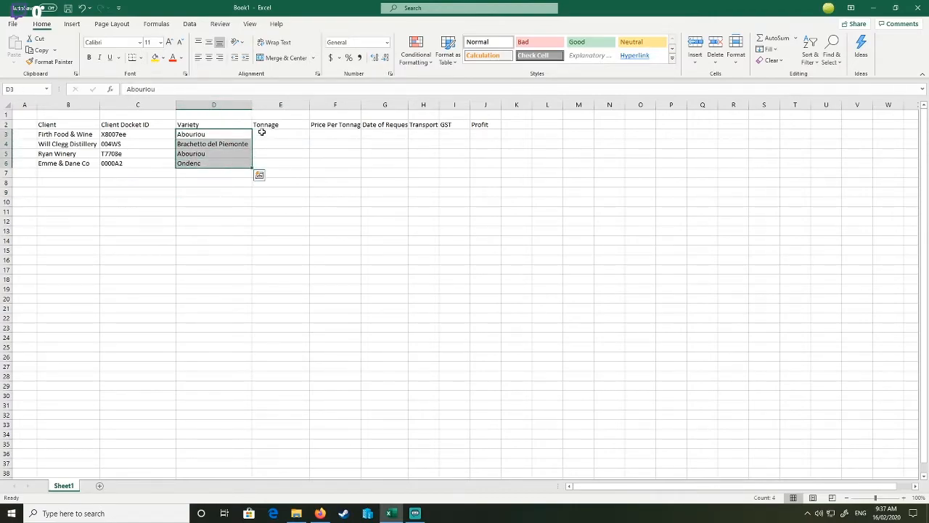
# Change the Variety heading in D2 to "Variety (Grape)".
pyautogui.click(220, 124)
pyautogui.doubleClick(208, 124)
pyautogui.write('(Grape')
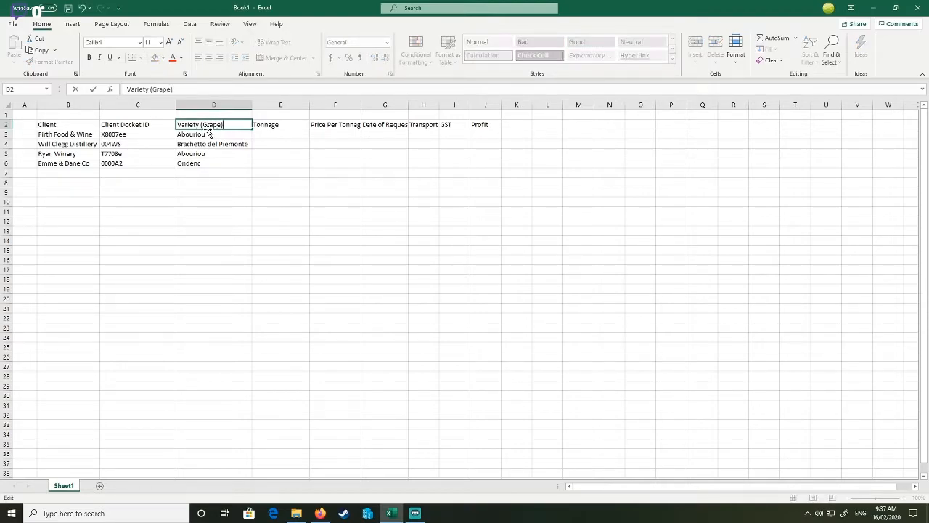
pyautogui.write(')')
pyautogui.press('Return')
# Widen the Transport Cost and Price Per Tonnage columns to fit their headings.
pyautogui.click(290, 142)
pyautogui.click(277, 131)
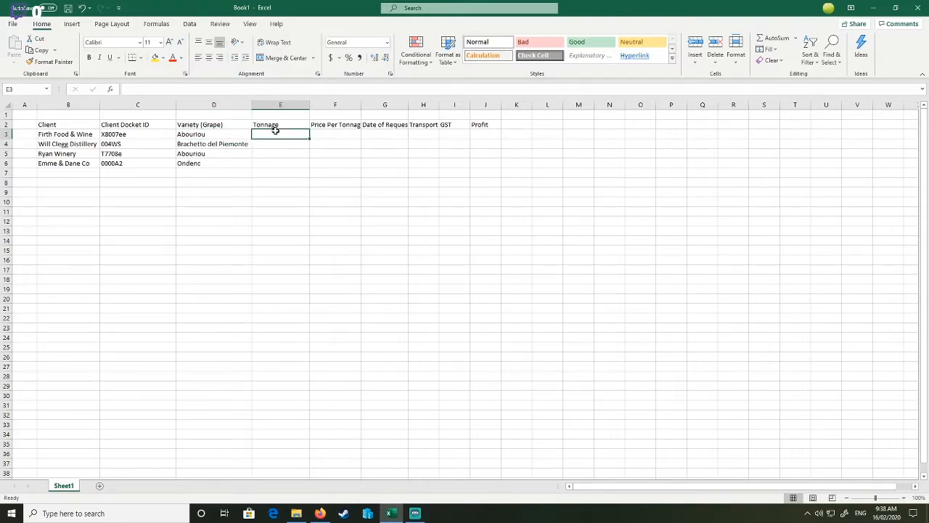
pyautogui.click(339, 135)
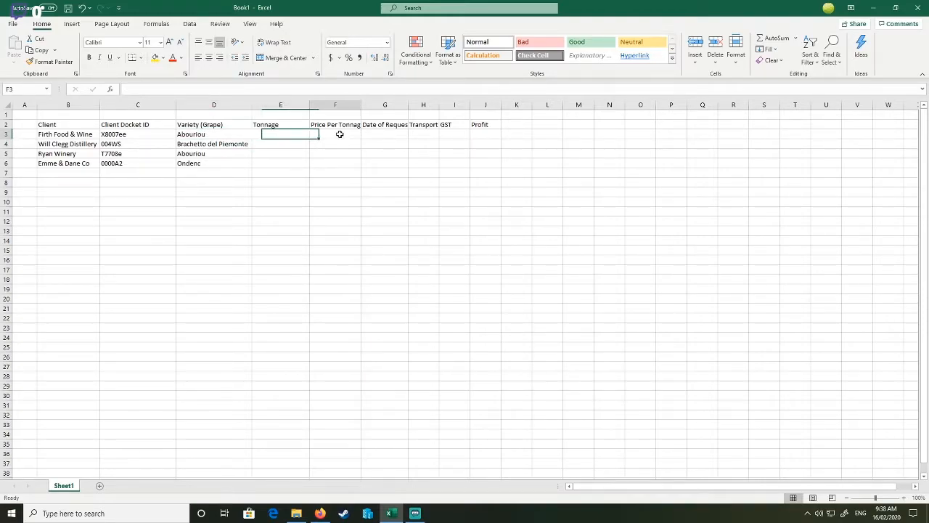
pyautogui.click(402, 134)
pyautogui.click(435, 134)
pyautogui.doubleClick(437, 103)
pyautogui.click(472, 134)
pyautogui.click(498, 135)
pyautogui.doubleClick(361, 104)
pyautogui.click(355, 136)
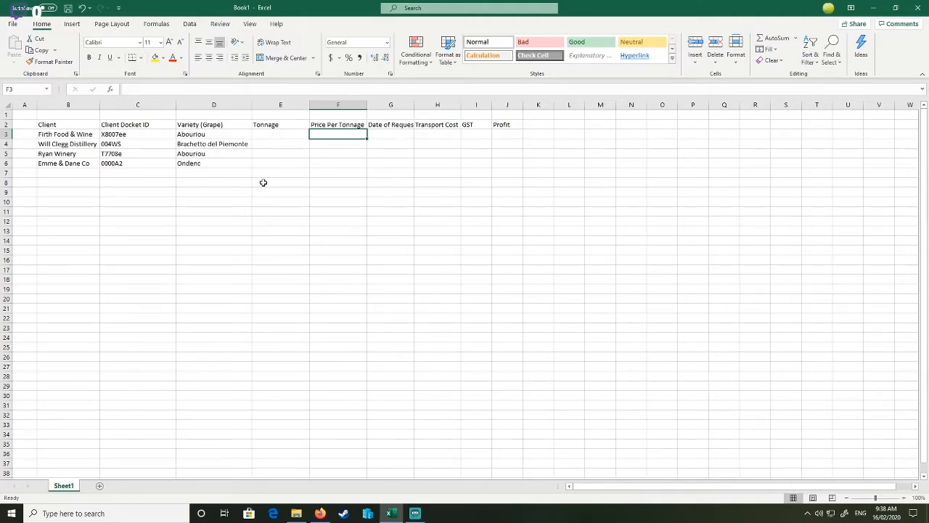
# Enter a tonnage of 25 for Firth Food & Wine and 80 for Ryan Winery.
pyautogui.click(285, 137)
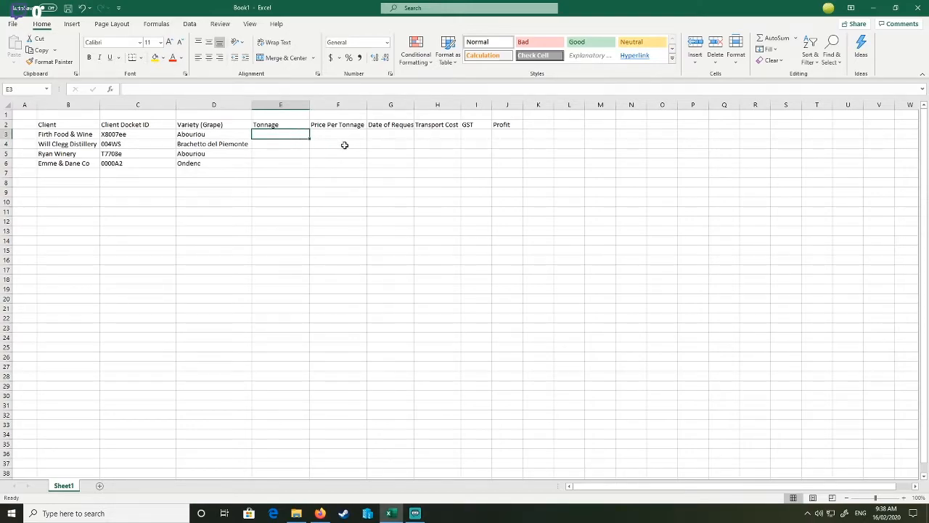
pyautogui.write('25')
pyautogui.press('Return')
pyautogui.press('Return')
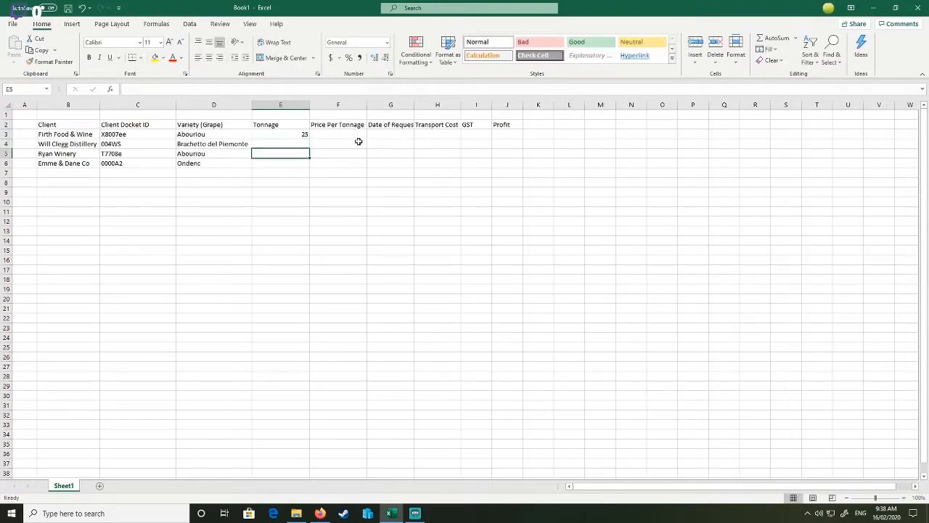
pyautogui.write('80')
pyautogui.press('Up')
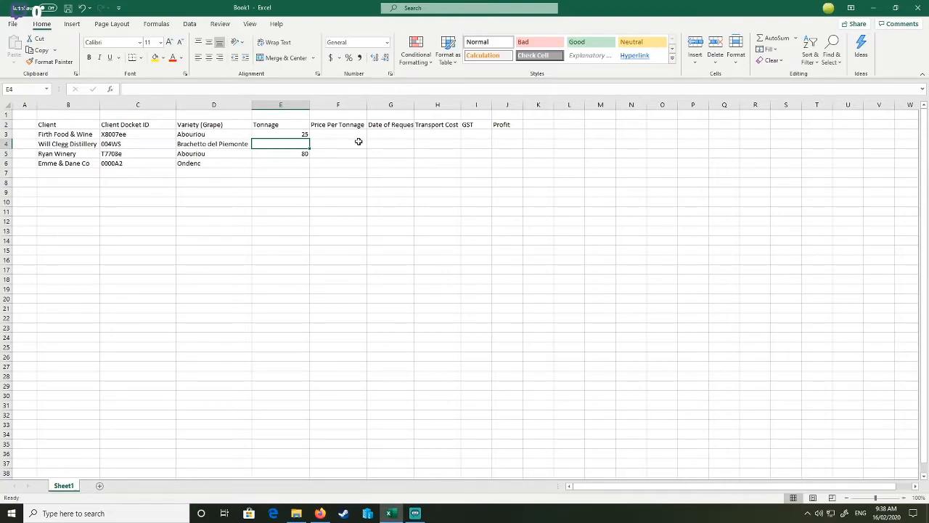
# Enter a tonnage of 60 for Will Clegg Distillery and 35 for Emme & Dane Co.
pyautogui.write('60')
pyautogui.press('Return')
pyautogui.press('Return')
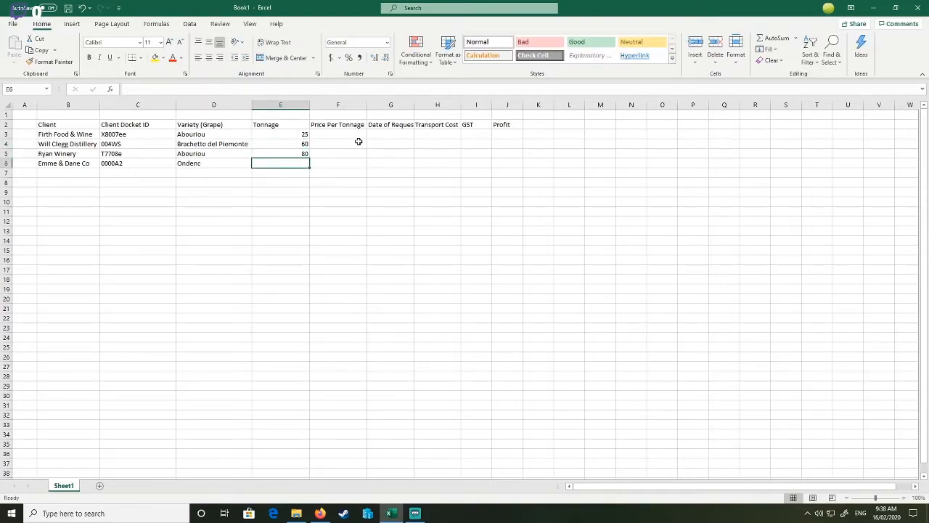
pyautogui.write('30')
pyautogui.press('BackSpace')
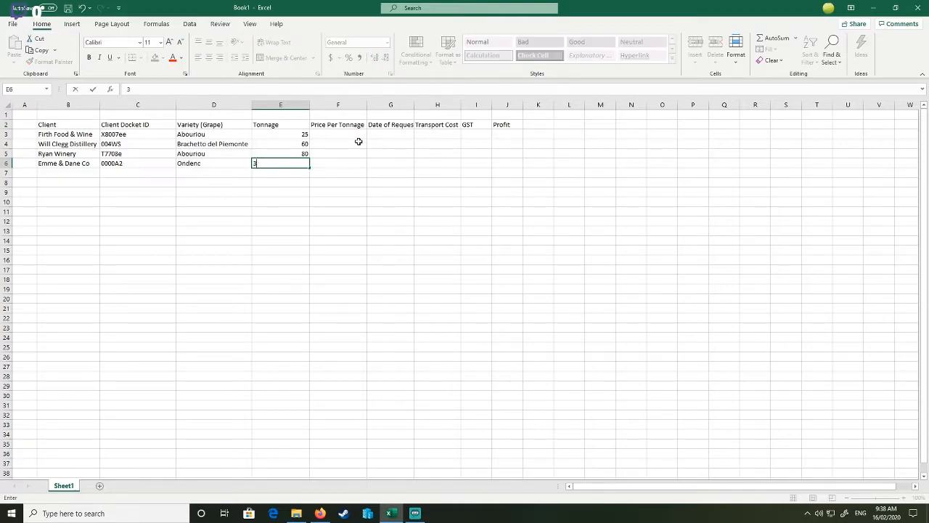
pyautogui.write('5')
pyautogui.press('Return')
# Compare the grape varieties listed for Firth Food & Wine and Ryan Winery before pricing them.
pyautogui.click(359, 142)
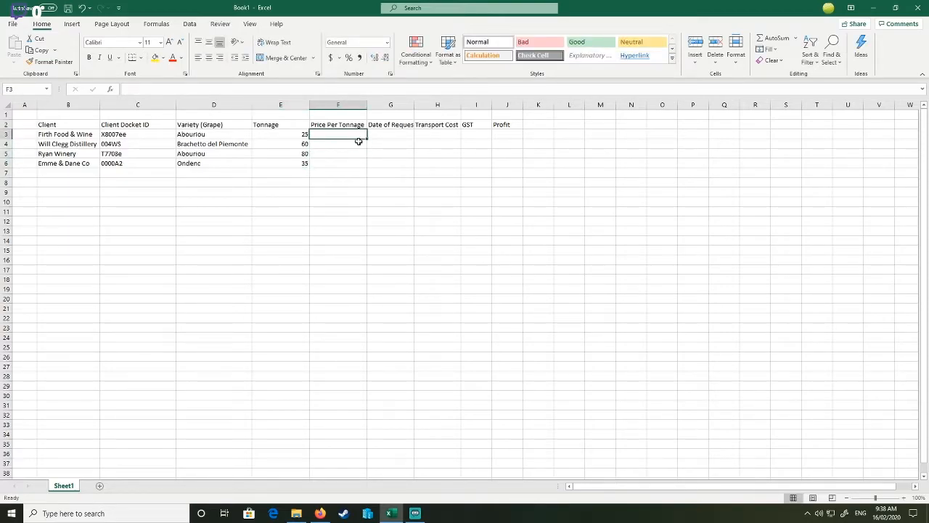
pyautogui.click(356, 195)
pyautogui.click(366, 135)
pyautogui.click(214, 154)
pyautogui.click(215, 133)
pyautogui.click(228, 152)
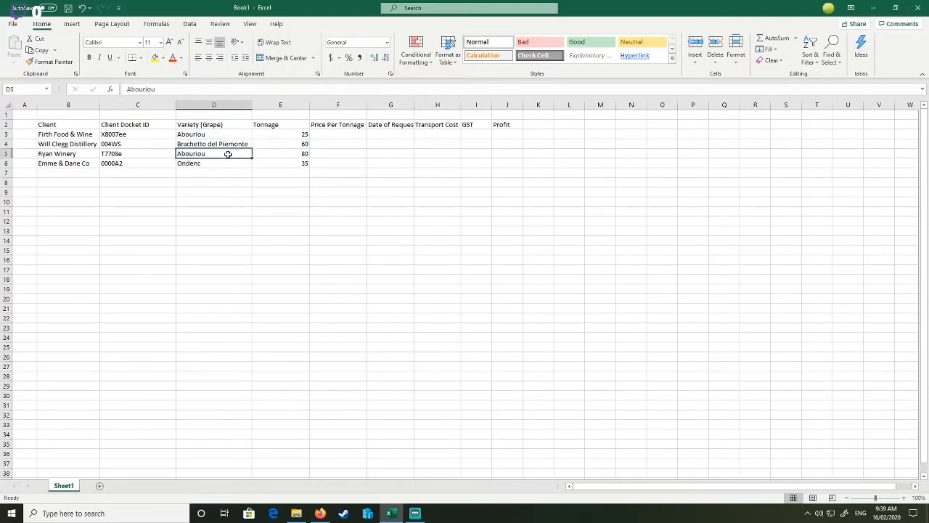
pyautogui.click(337, 133)
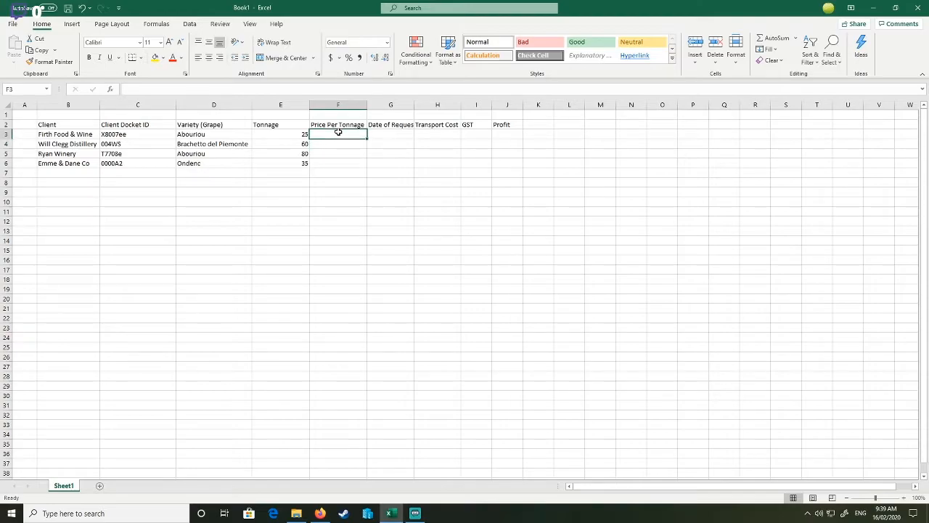
pyautogui.click(183, 156)
pyautogui.click(205, 135)
pyautogui.click(206, 157)
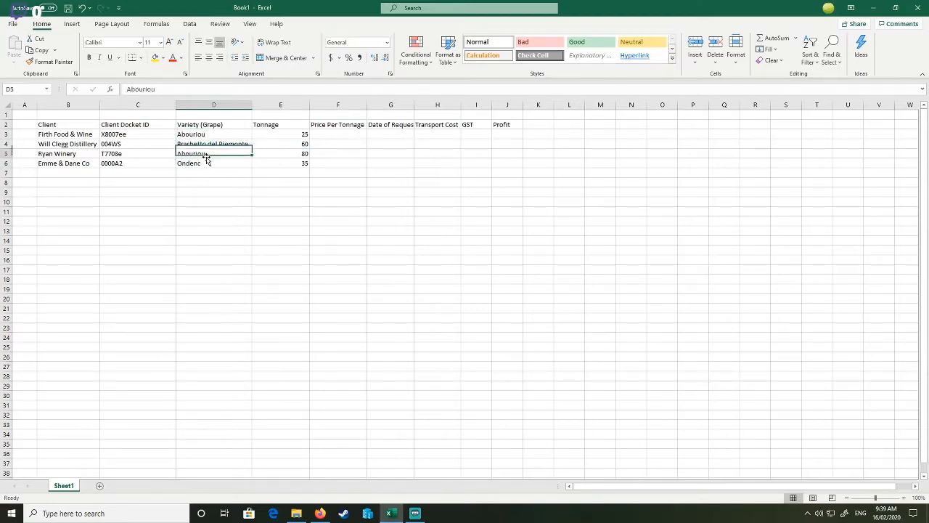
# Enter $20 as the price per tonnage for Firth Food & Wine.
pyautogui.click(337, 133)
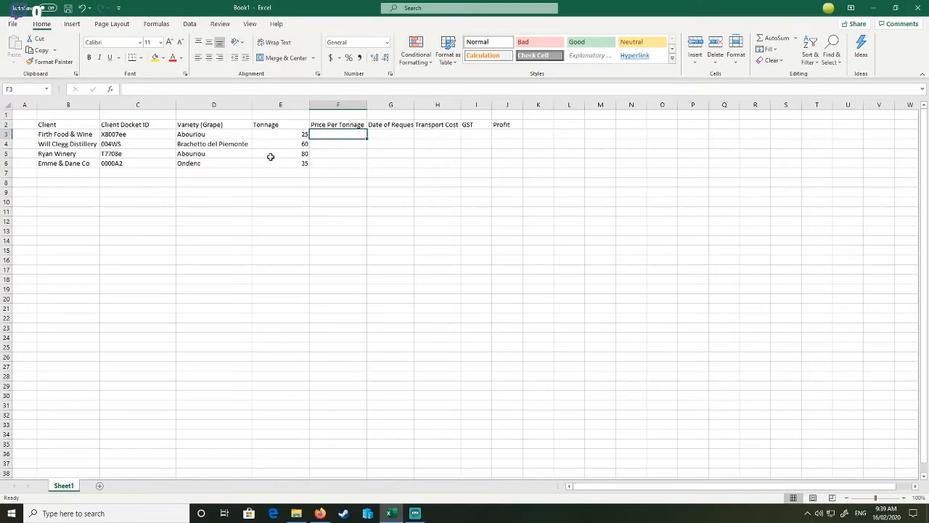
pyautogui.write('$')
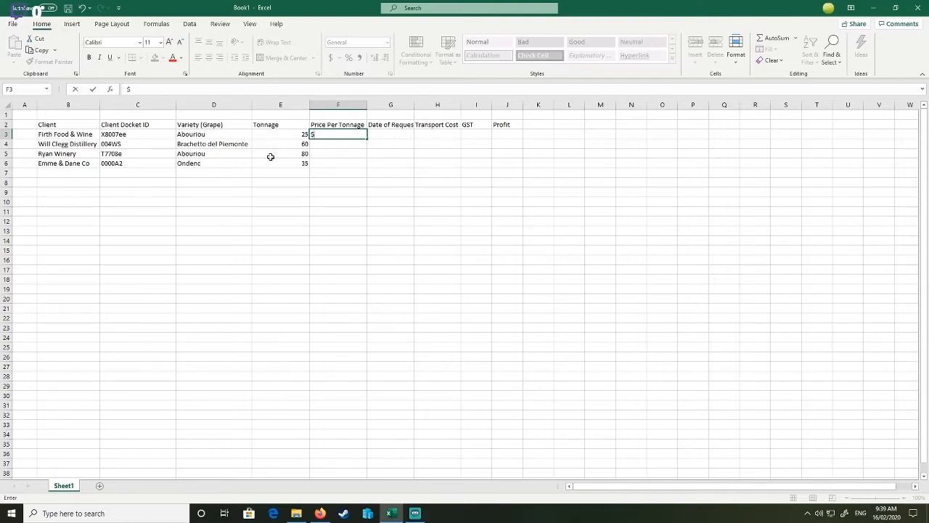
pyautogui.write('20')
pyautogui.press('Return')
pyautogui.press('Return')
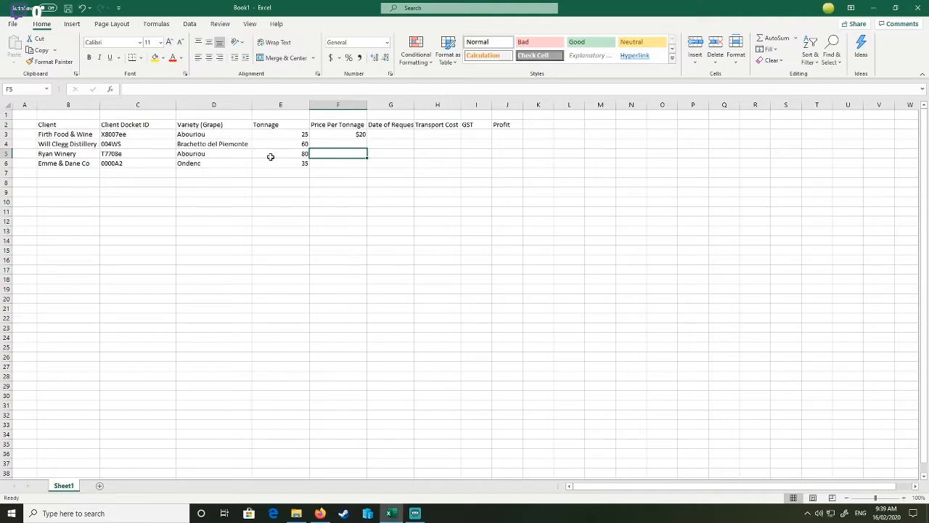
# Enter $18 as the price per tonnage for Ryan Winery.
pyautogui.click(270, 157)
pyautogui.press('Left')
pyautogui.press('Left')
pyautogui.press('Right')
pyautogui.press('Right')
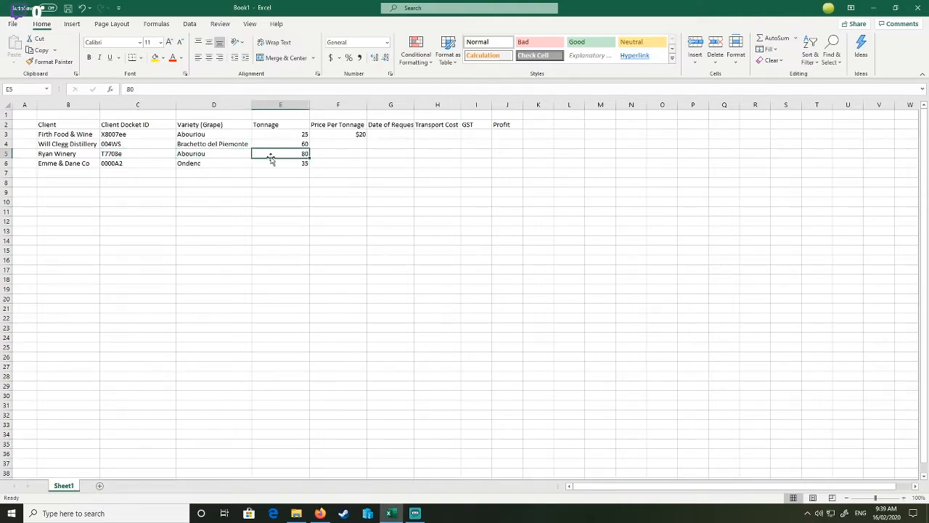
pyautogui.press('Right')
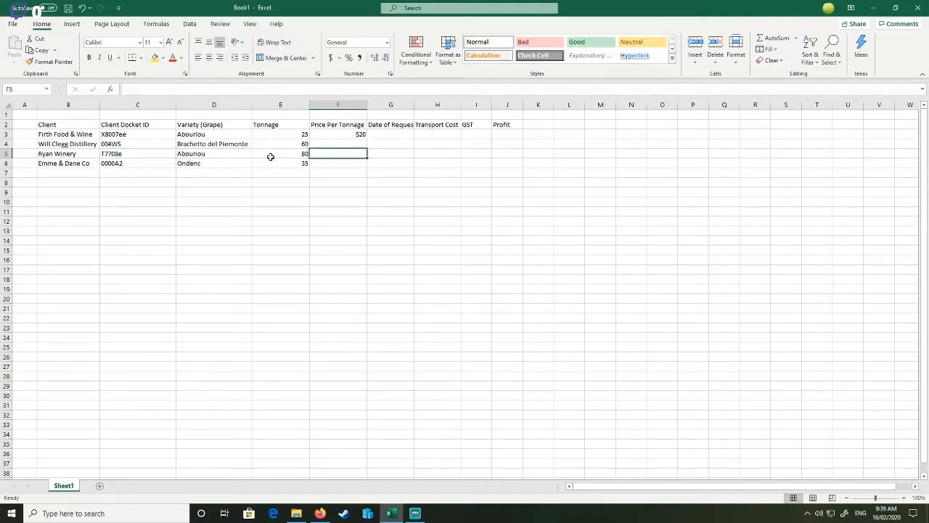
pyautogui.write('$18')
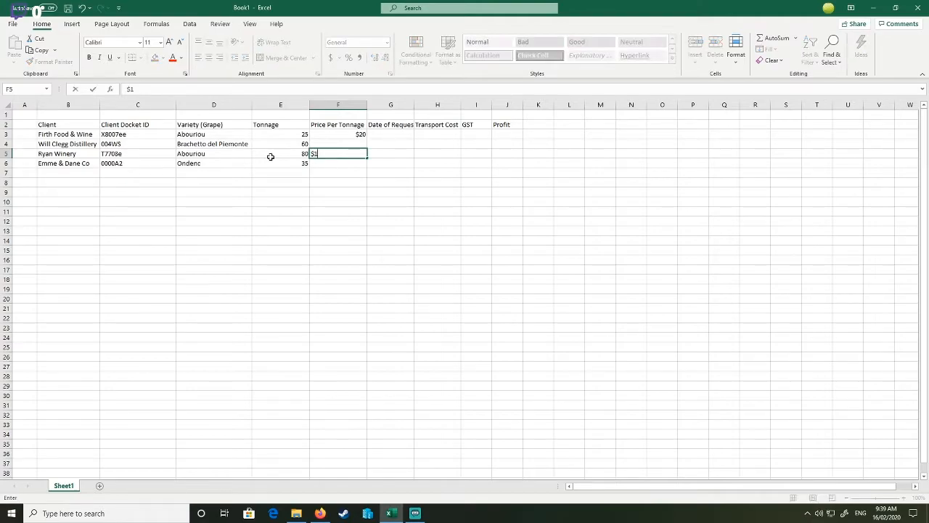
pyautogui.press('Return')
# Enter a price per tonnage of $23 for Will Clegg Distillery and $26 for Emme & Dane Co.
pyautogui.press('Up')
pyautogui.press('Up')
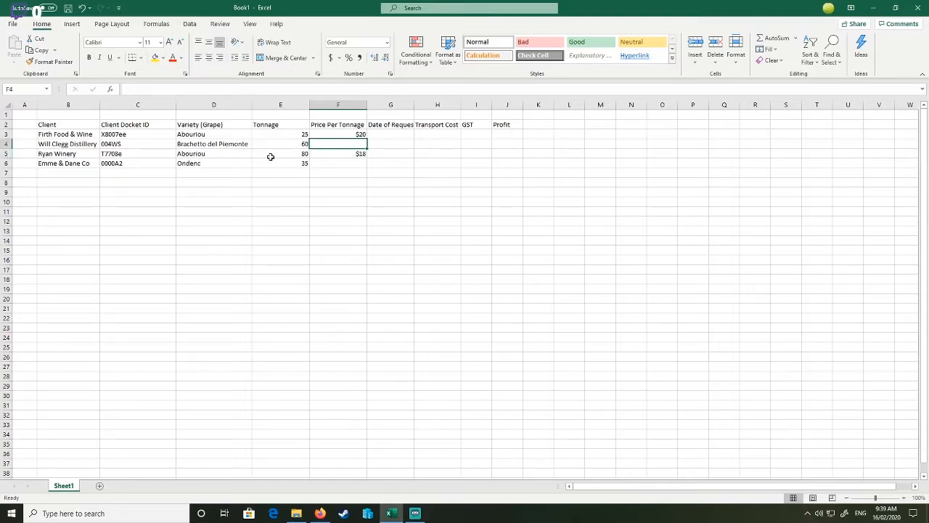
pyautogui.write('$')
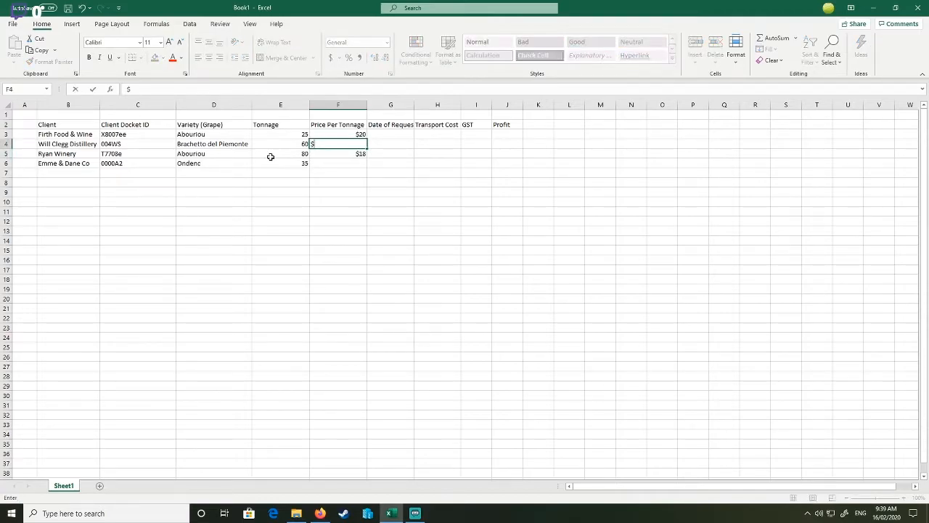
pyautogui.write('23')
pyautogui.press('Return')
pyautogui.press('Return')
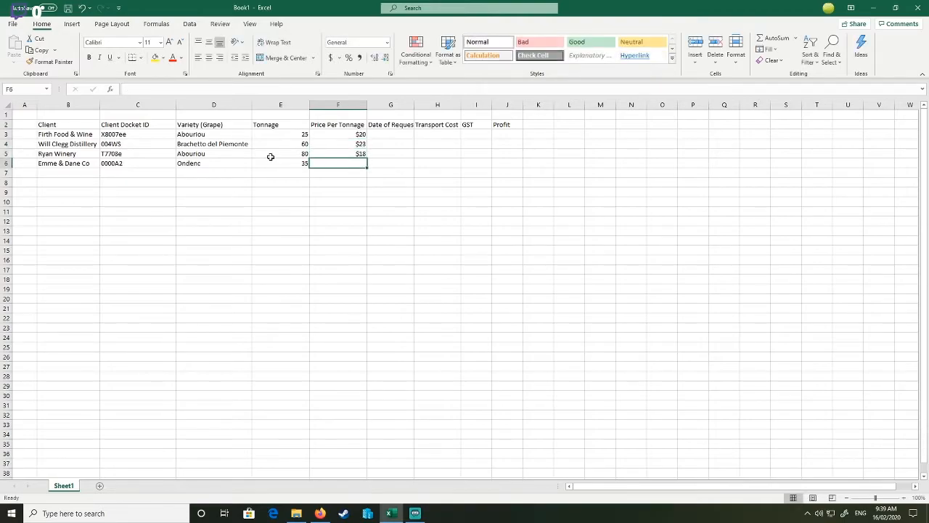
pyautogui.write('$')
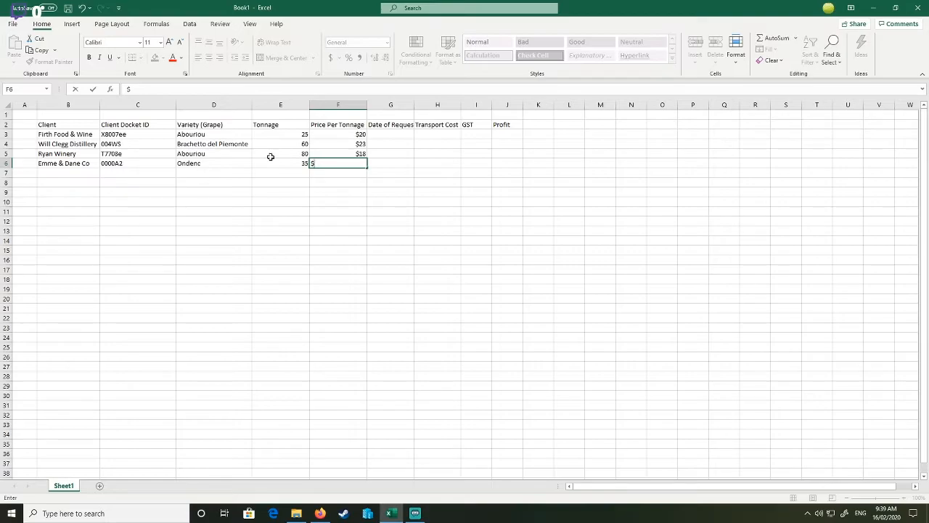
pyautogui.write('26')
pyautogui.press('Right')
# Widen the Date of Request column to fit its heading and select its first empty data cell.
pyautogui.press('Left')
pyautogui.press('Left')
pyautogui.press('Right')
pyautogui.press('Up')
pyautogui.press('Up')
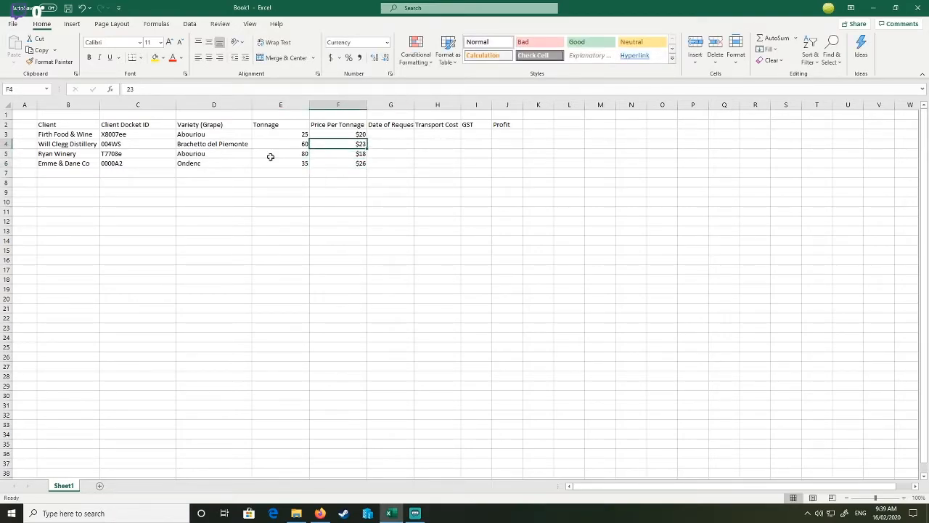
pyautogui.press('Right')
pyautogui.press('Up')
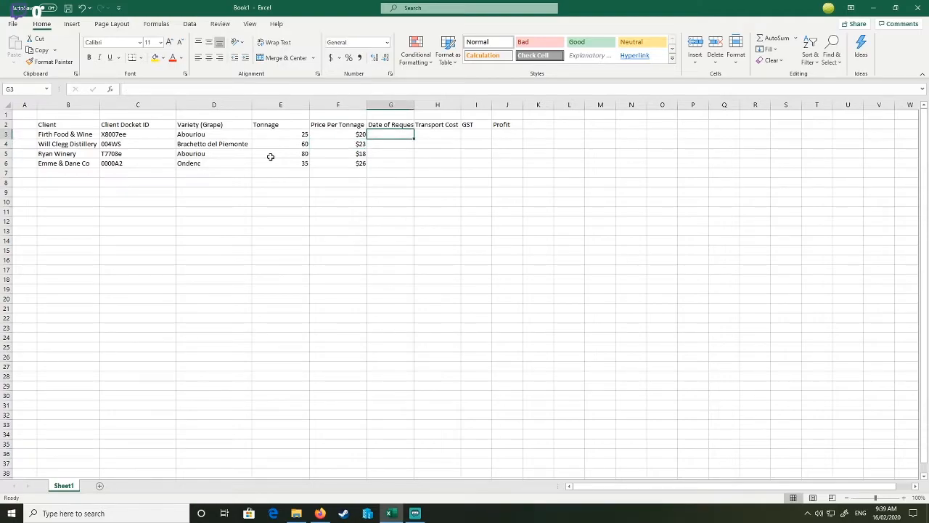
pyautogui.click(421, 105)
pyautogui.doubleClick(410, 105)
pyautogui.click(403, 146)
pyautogui.press('Up')
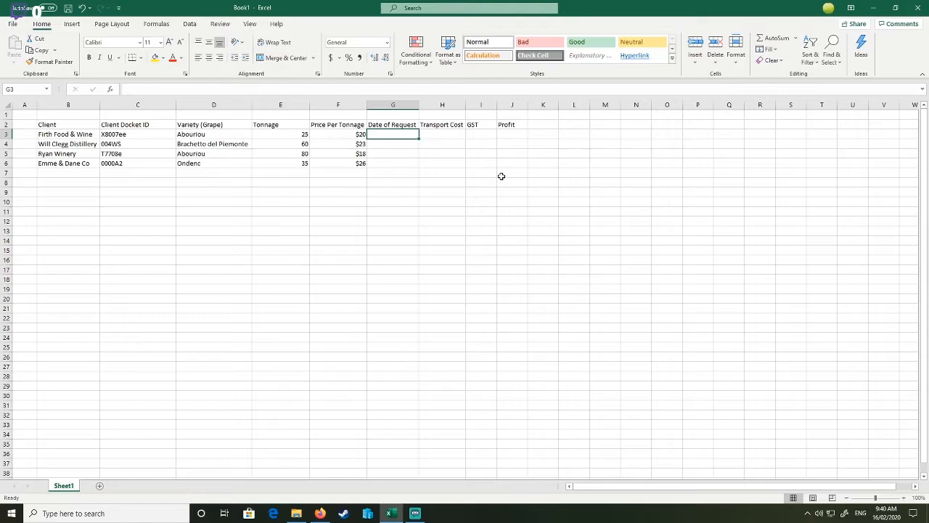
# Enter 12/01/20 as the date of request for Firth Food & Wine.
pyautogui.write('12"/')
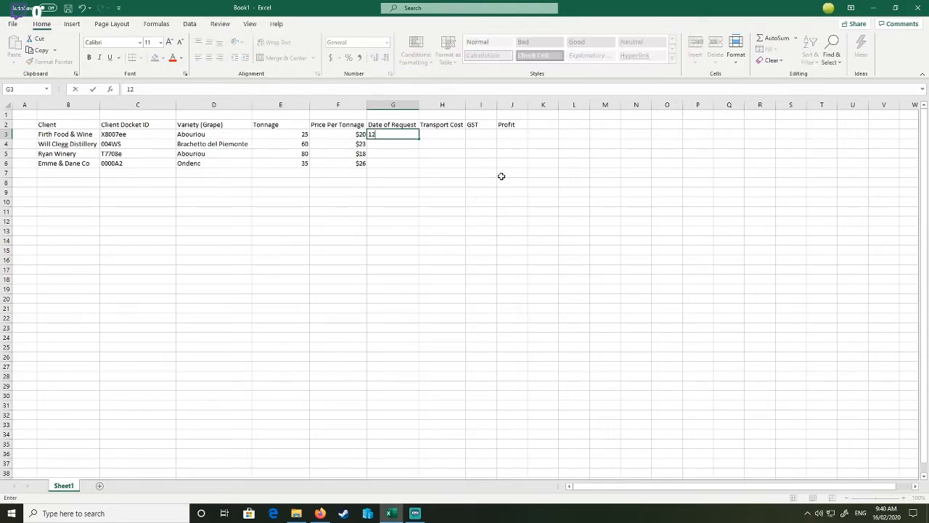
pyautogui.press('BackSpace')
pyautogui.press('BackSpace')
pyautogui.write('/01/20')
pyautogui.press('Return')
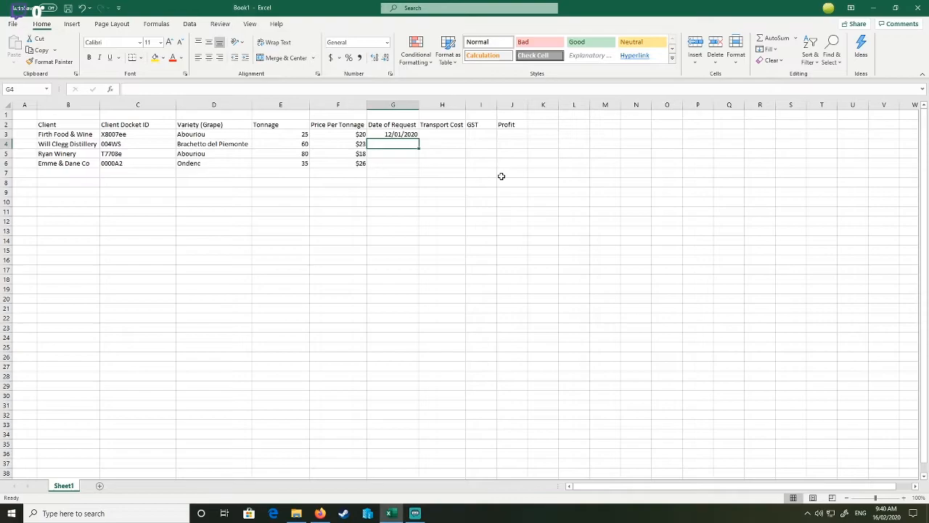
# Enter 15/01/2020 as the date of request for Will Clegg Distillery and 23/01/2020 for Ryan Winery.
pyautogui.write('15/')
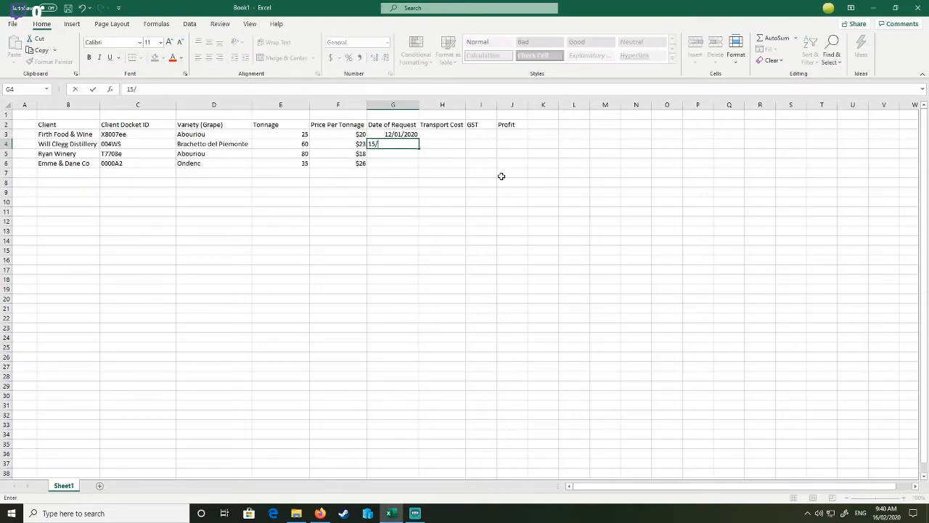
pyautogui.write('01/2020')
pyautogui.press('Return')
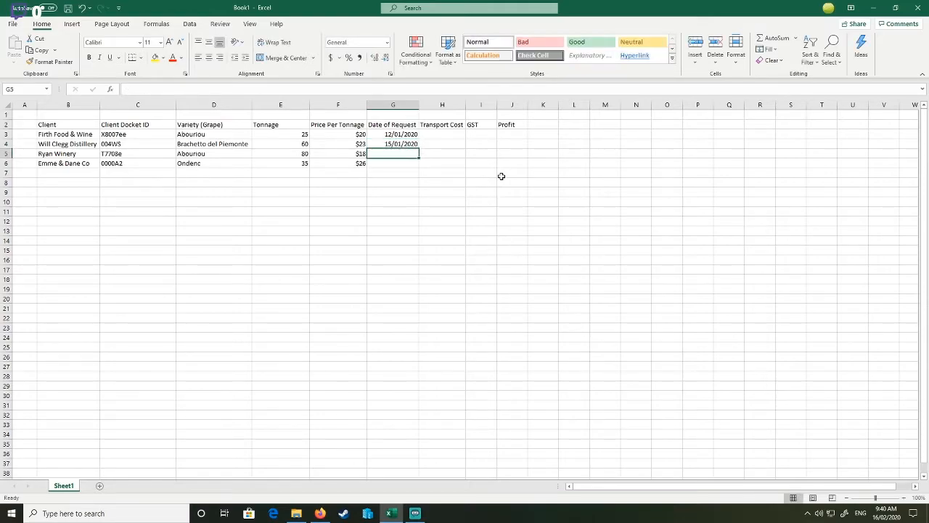
pyautogui.write('1')
pyautogui.press('BackSpace')
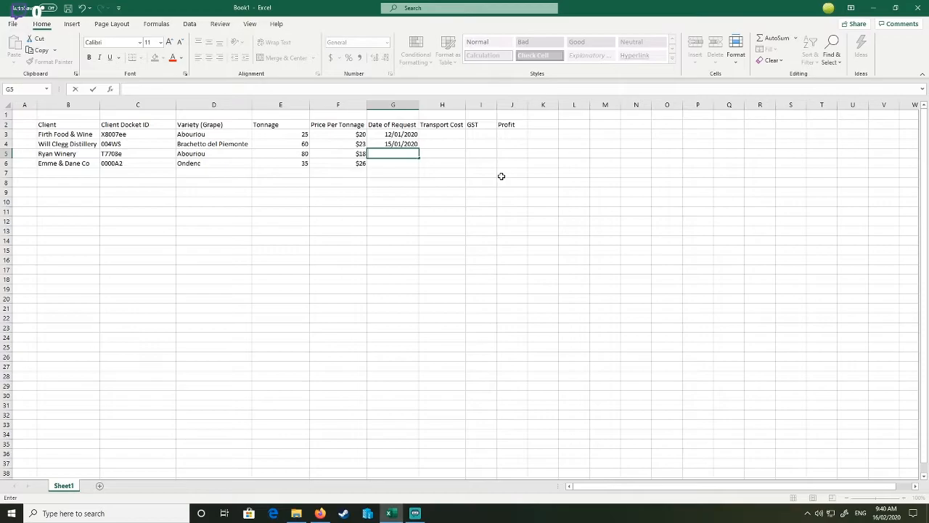
pyautogui.write('23/01/2020')
pyautogui.press('Return')
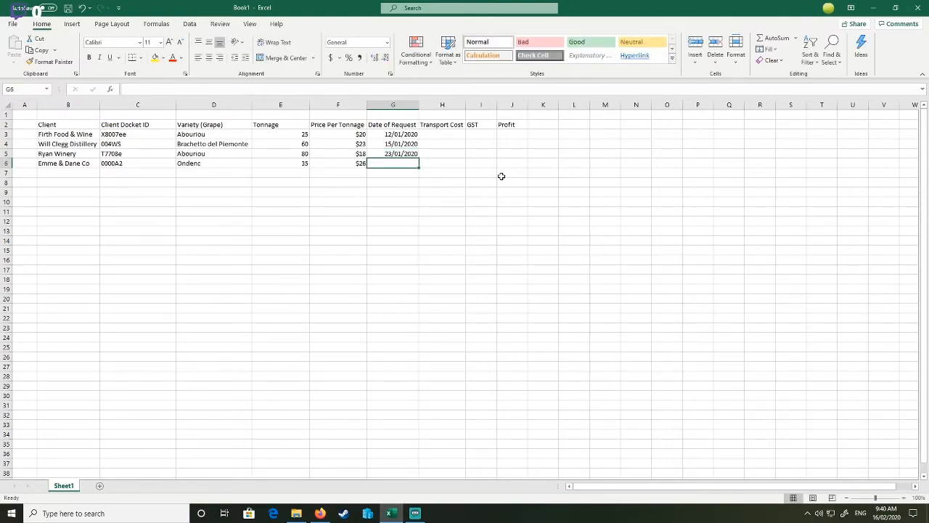
# Enter 29/01/2020 as the date of request for Emme & Dane Co.
pyautogui.write('29/0')
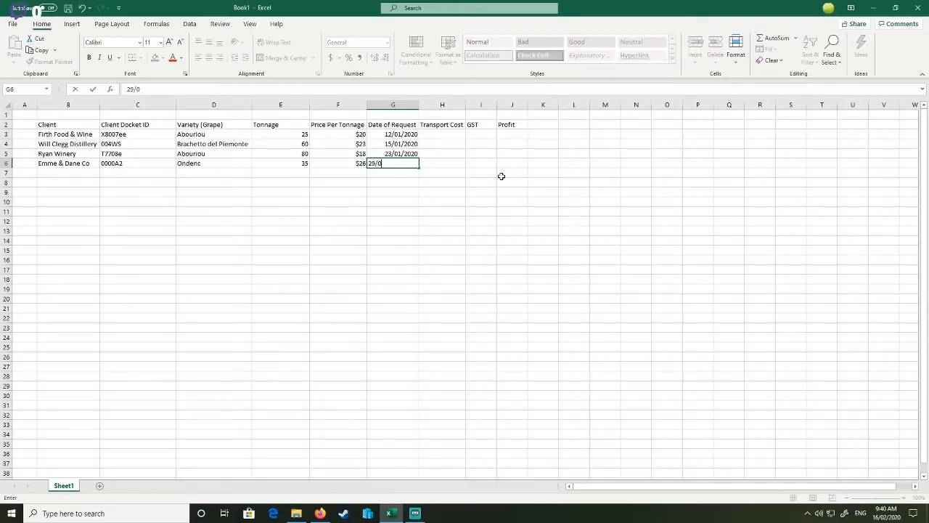
pyautogui.write('1/2020')
pyautogui.press('Return')
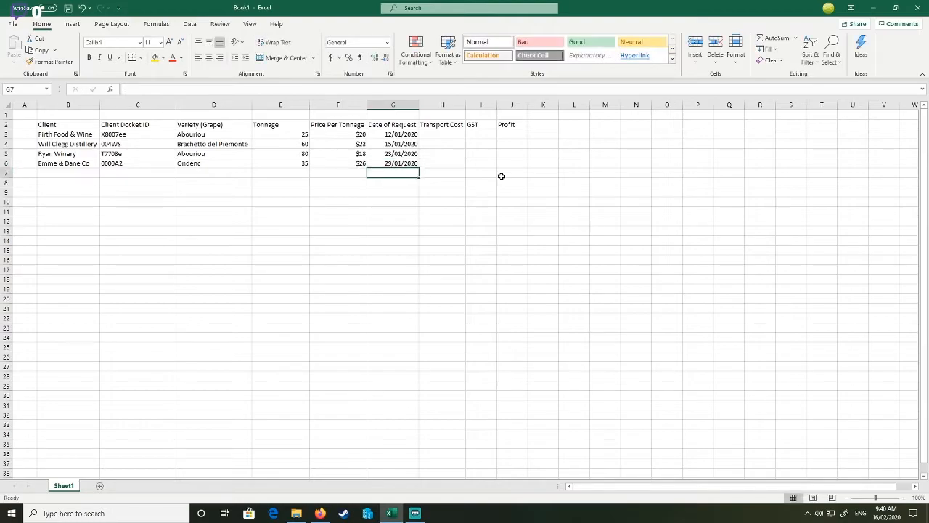
# Review the request dates and Firth Food & Wine's tonnage and price per tonnage alongside the empty Transport Cost column.
pyautogui.click(442, 128)
pyautogui.moveTo(394, 124); pyautogui.dragTo(398, 163)
pyautogui.click(468, 163)
pyautogui.click(440, 133)
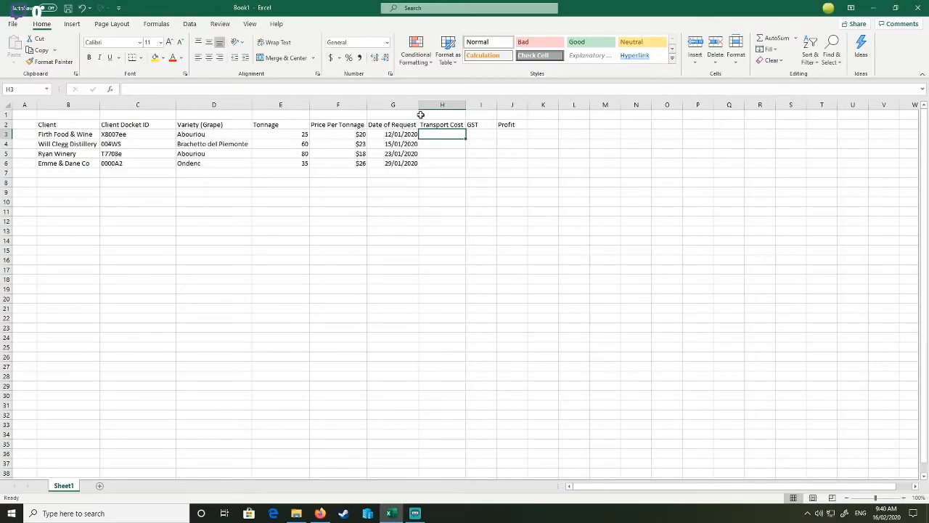
pyautogui.press('Left')
pyautogui.press('Left')
pyautogui.press('Left')
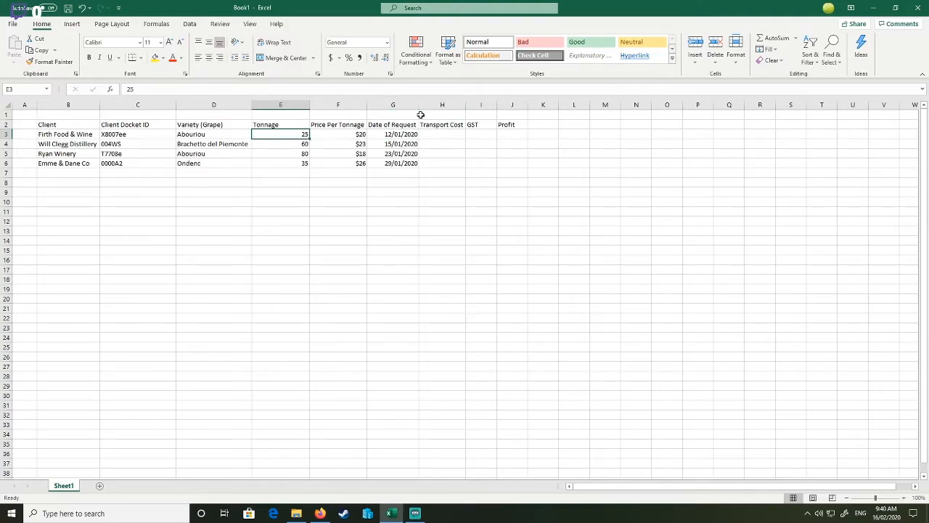
pyautogui.press('Right')
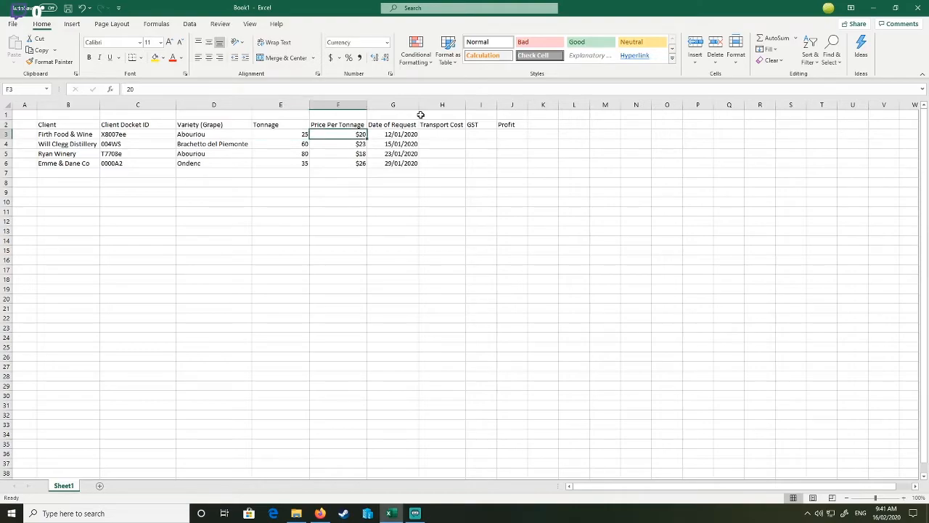
pyautogui.press('Right')
pyautogui.press('Right')
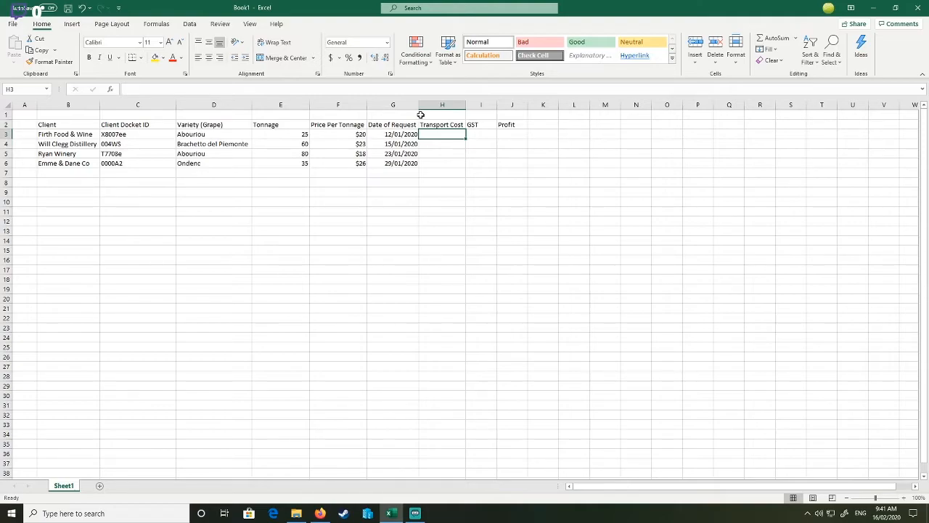
# Examine the Transport Cost, GST and Profit headings and the cells in Firth Food & Wine's row that they depend on.
pyautogui.press('Right')
pyautogui.press('Up')
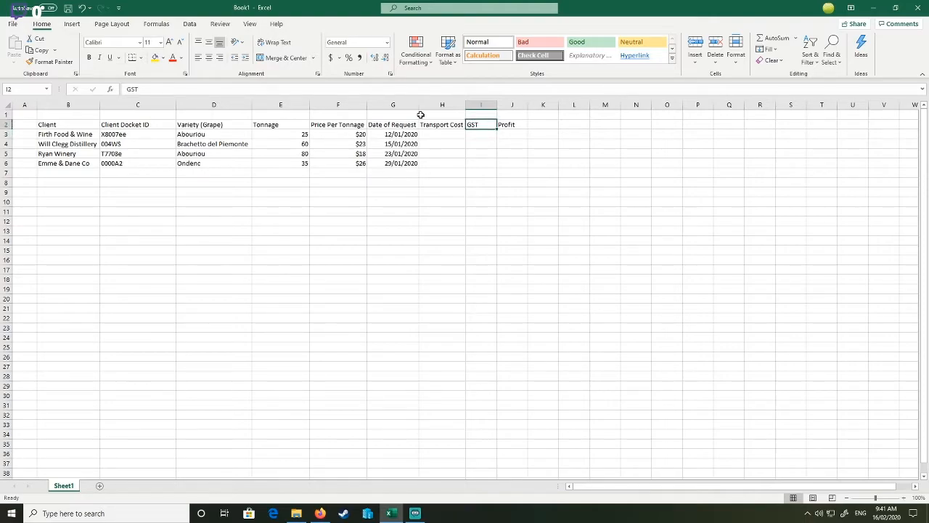
pyautogui.press('Left')
pyautogui.press('Down')
pyautogui.press('Right')
pyautogui.press('Left')
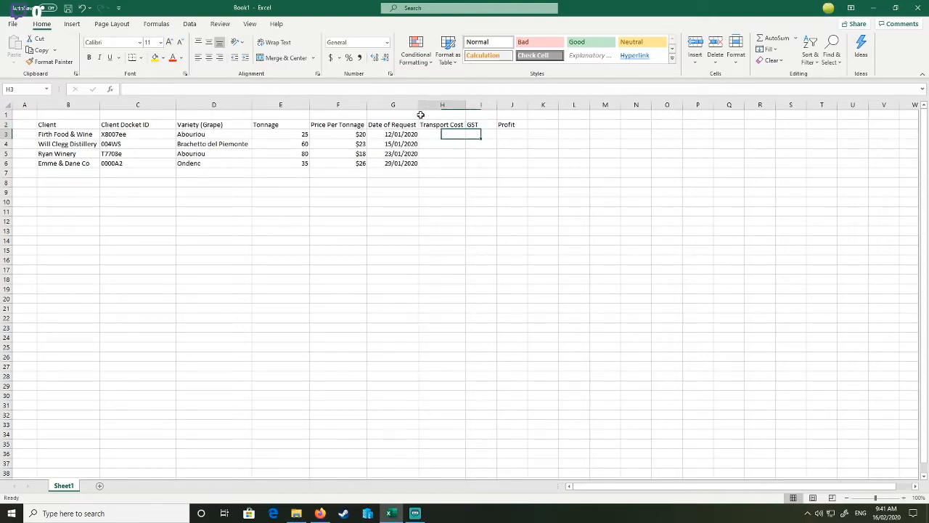
pyautogui.press('Up')
pyautogui.press('Down')
pyautogui.press('Right')
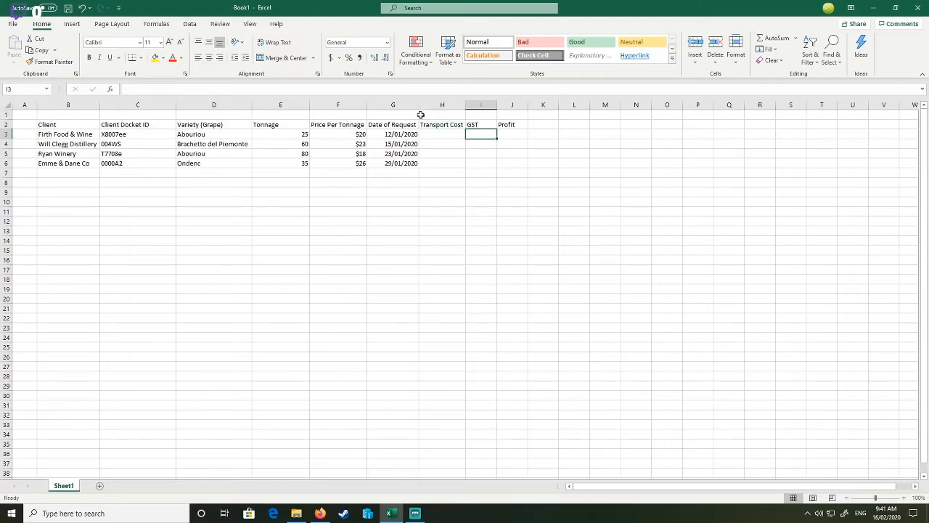
pyautogui.press('Right')
pyautogui.press('Up')
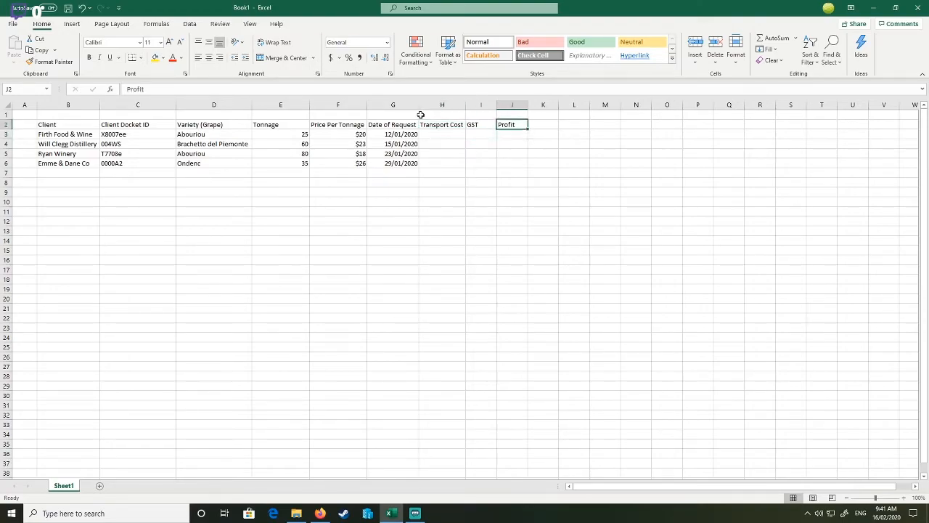
pyautogui.press('Down')
pyautogui.press('Left')
pyautogui.press('Left')
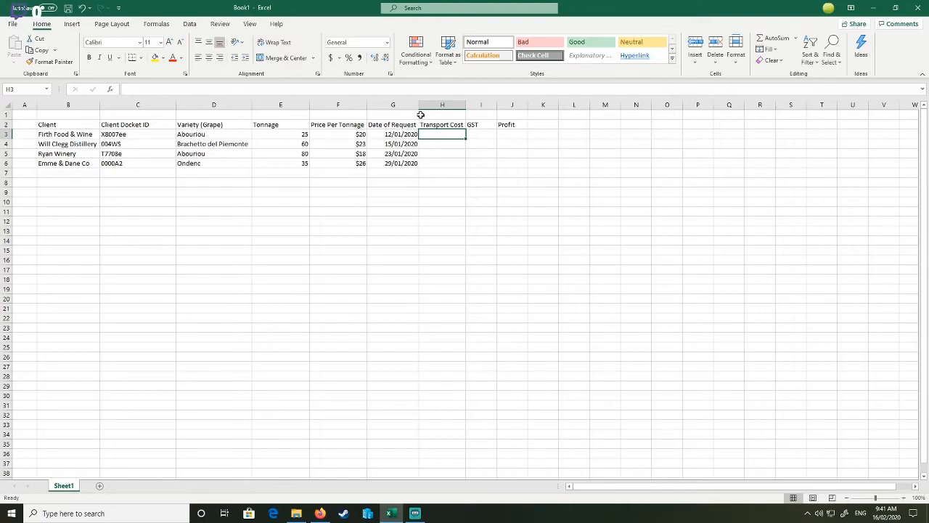
pyautogui.press('Left')
pyautogui.press('Left')
pyautogui.press('Left')
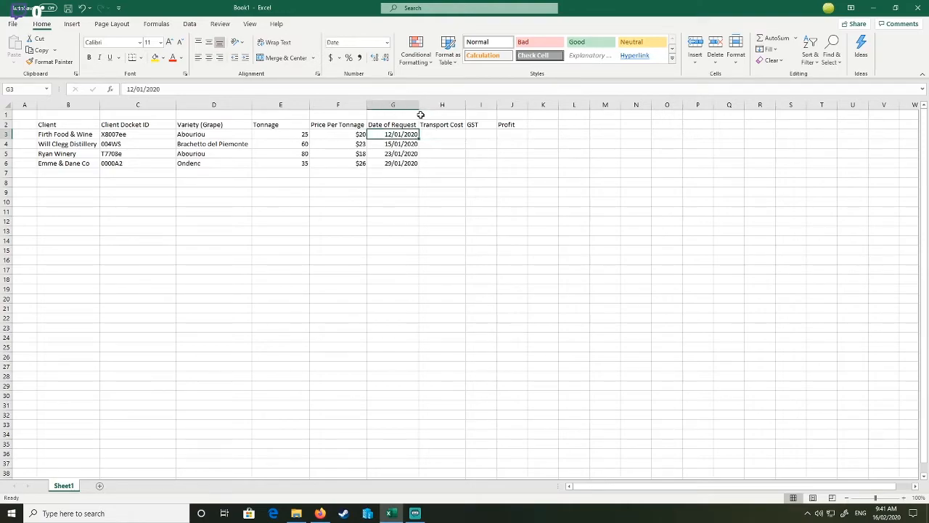
pyautogui.press('Right')
pyautogui.press('Right')
pyautogui.press('Right')
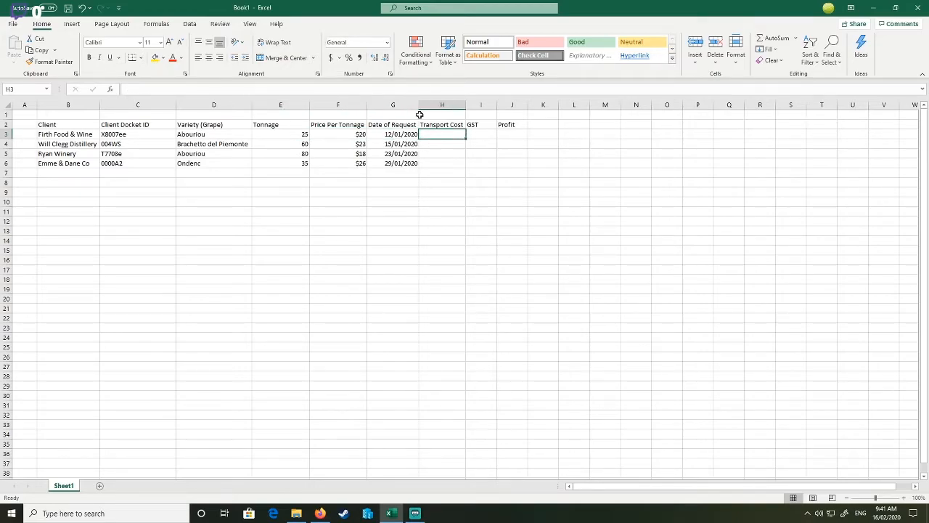
pyautogui.write('=')
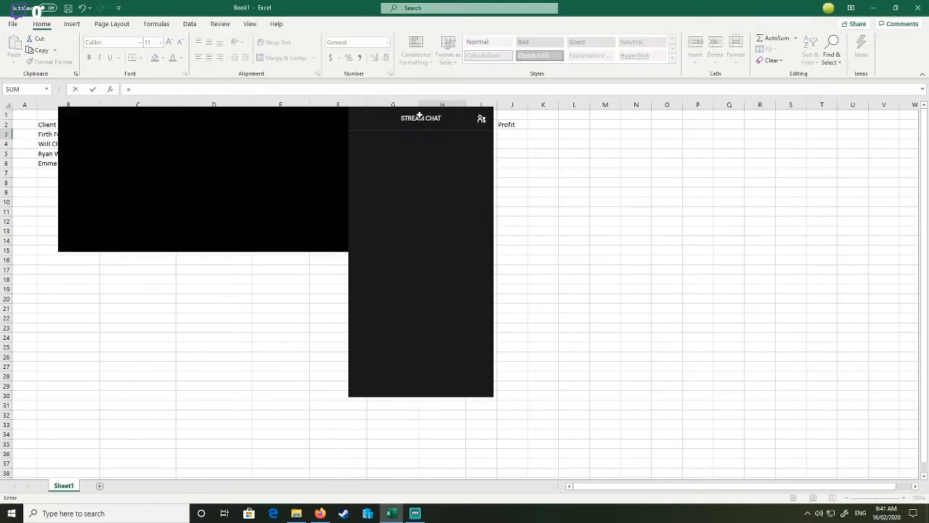
pyautogui.click(597, 213)
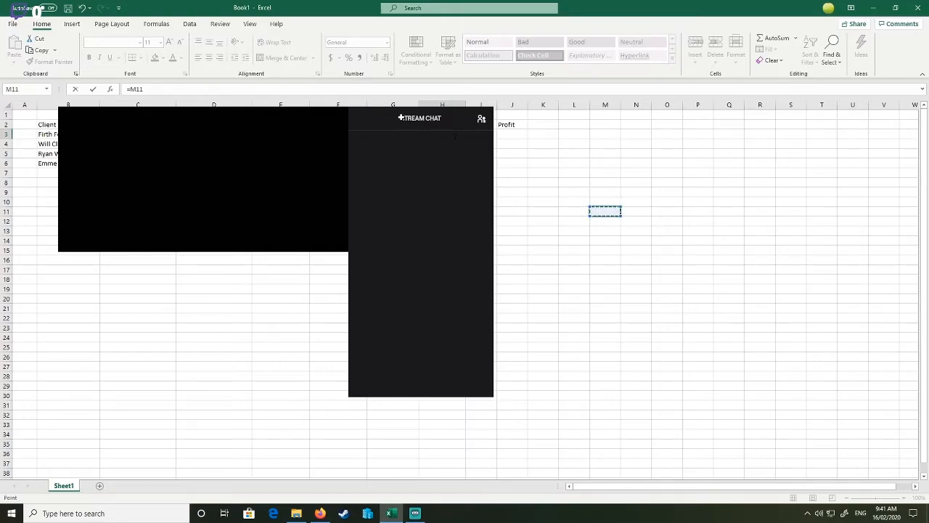
pyautogui.moveTo(402, 116); pyautogui.dragTo(14, 173)
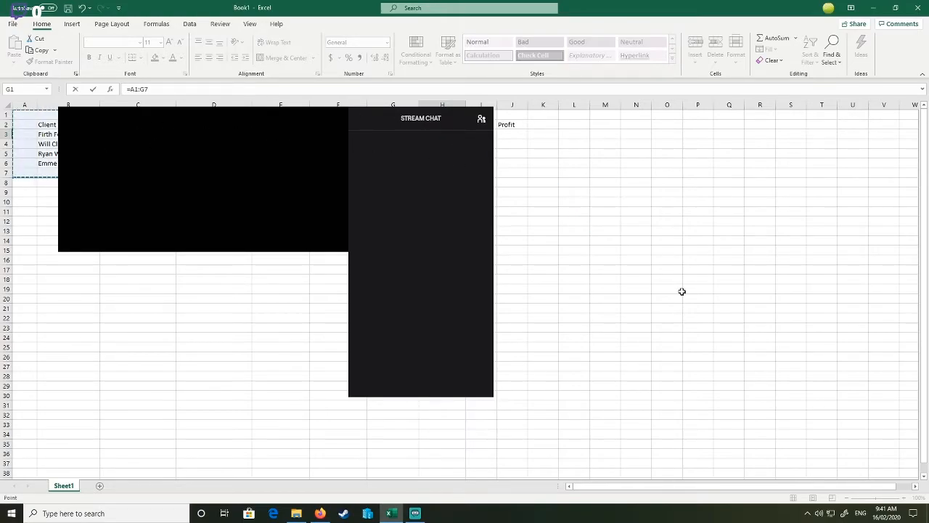
pyautogui.write('=')
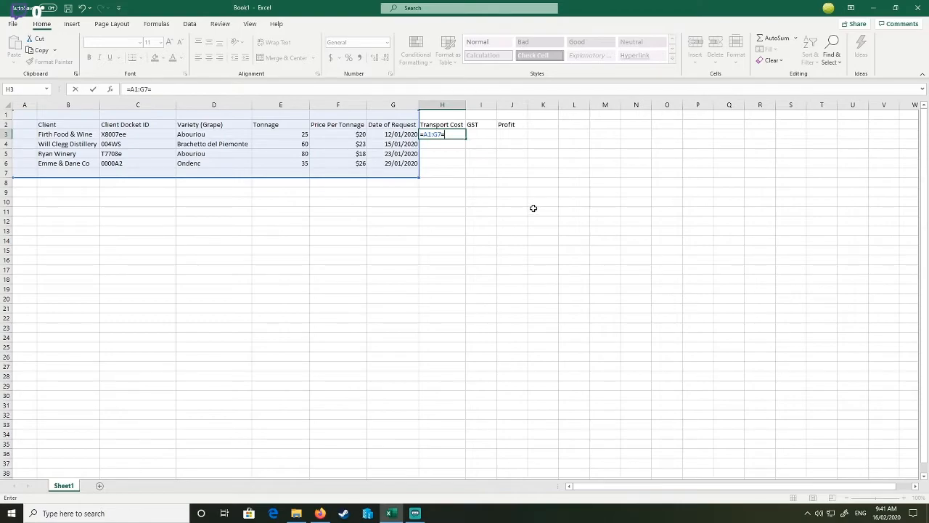
pyautogui.press('Escape')
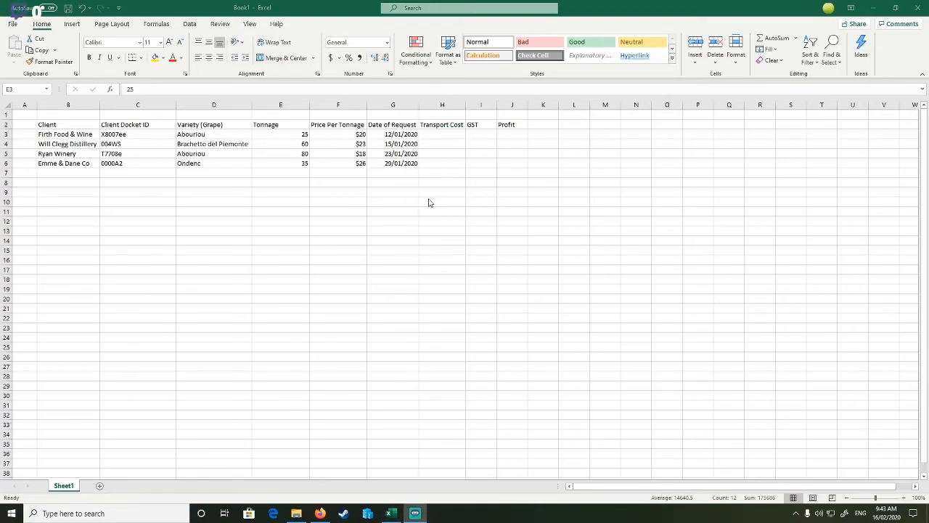
# Calculate Firth Food & Wine's transport cost in H3 as tonnage times price per tonnage with the formula =E3*F3.
pyautogui.click(440, 133)
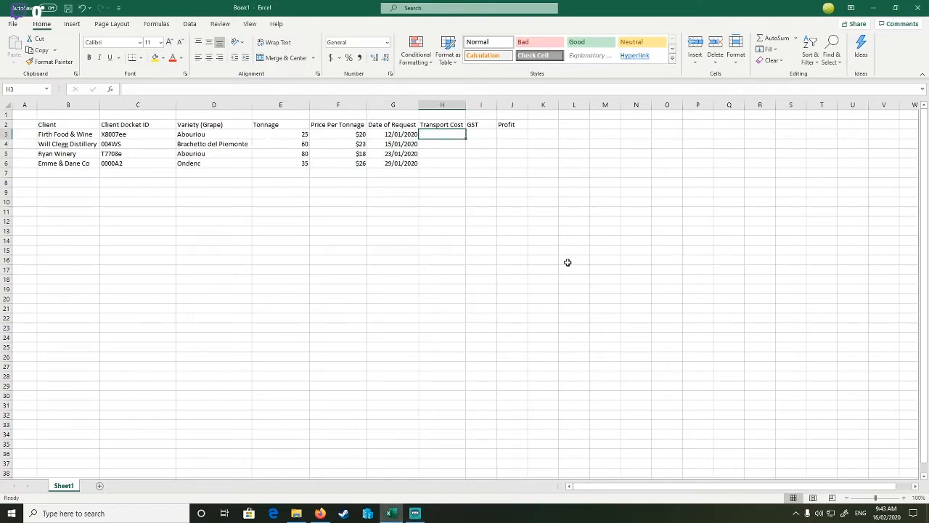
pyautogui.write('=')
pyautogui.press('Left')
pyautogui.press('Left')
pyautogui.press('Left')
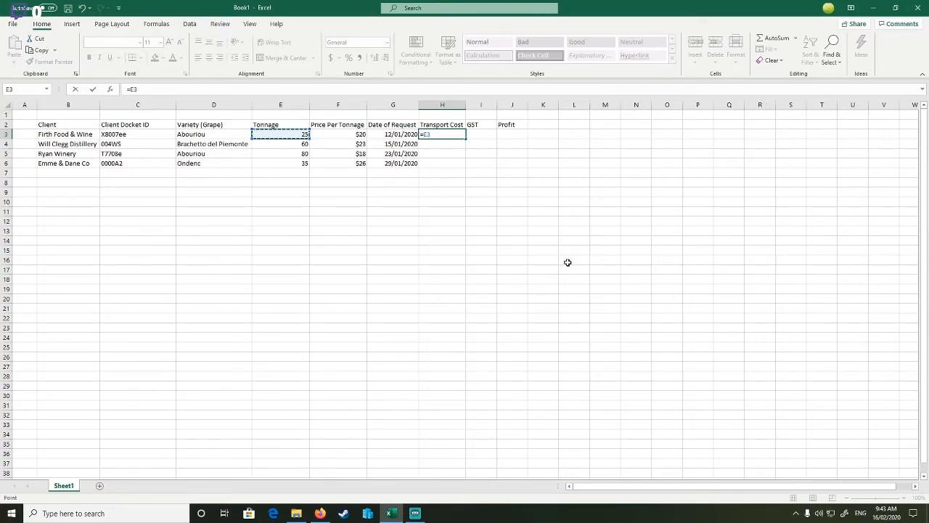
pyautogui.write('*')
pyautogui.press('Left')
pyautogui.press('Left')
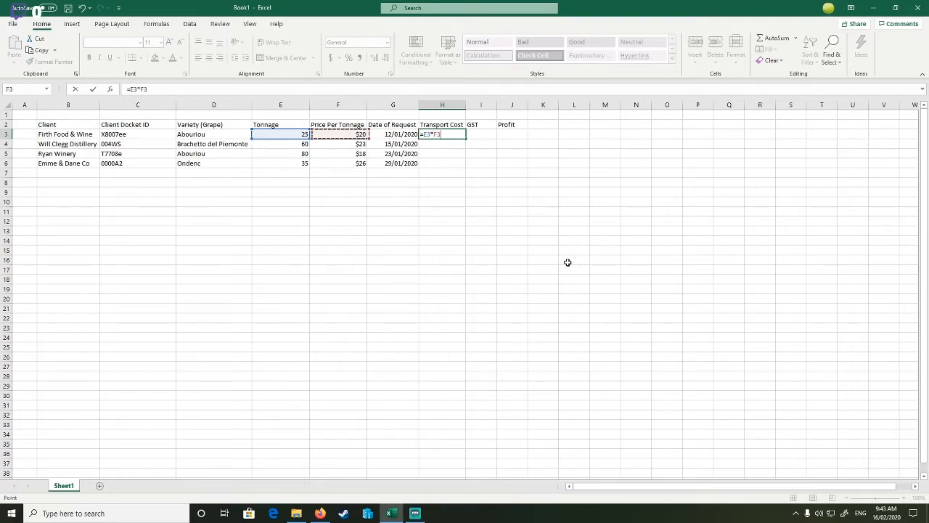
pyautogui.press('Return')
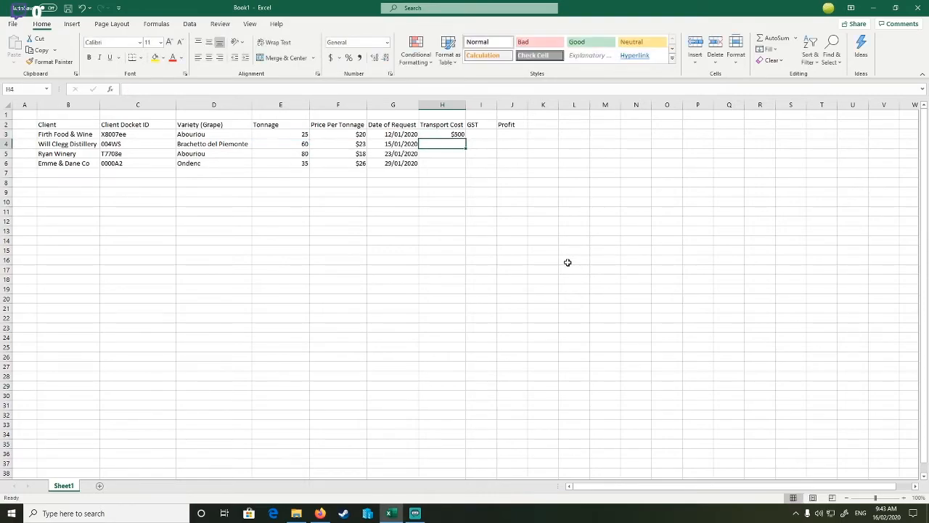
# Fill the Transport Cost formula from H3 down through the Emme & Dane Co row.
pyautogui.press('Up')
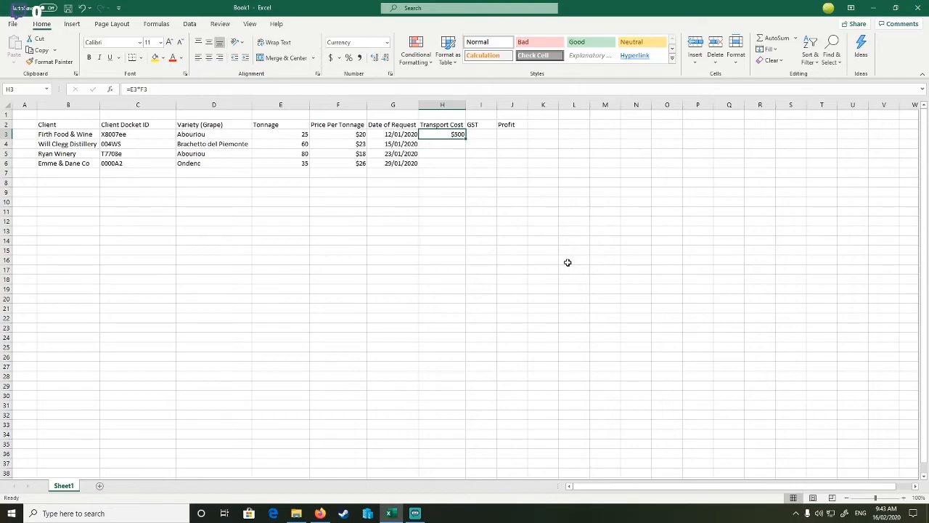
pyautogui.press('Down')
pyautogui.press('Down')
pyautogui.press('Down')
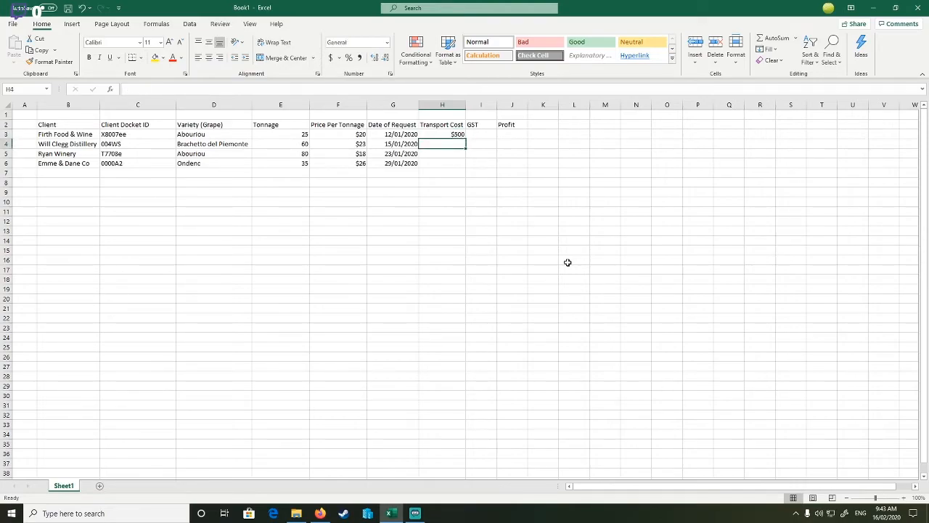
pyautogui.press('Up')
pyautogui.press('Up')
pyautogui.press('Up')
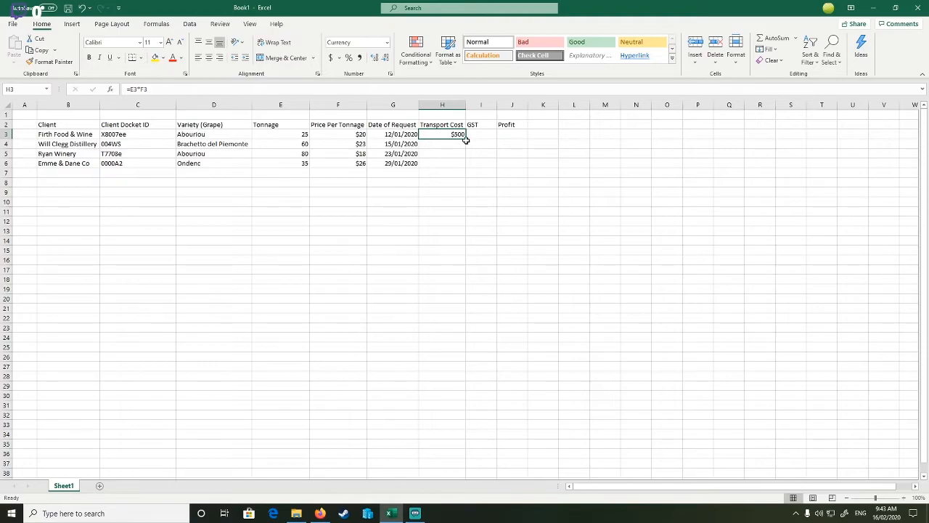
pyautogui.moveTo(465, 139); pyautogui.dragTo(460, 171)
pyautogui.click(543, 153)
pyautogui.click(488, 135)
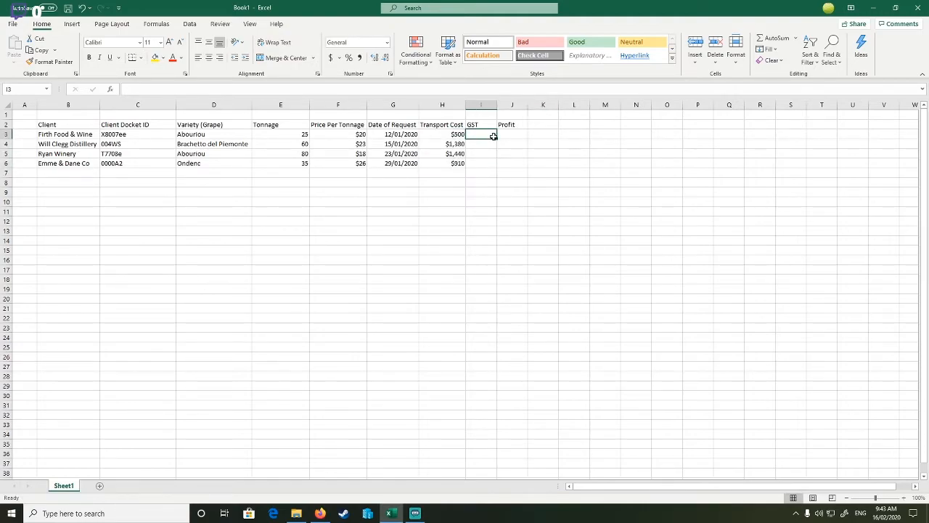
pyautogui.click(512, 183)
pyautogui.click(468, 136)
pyautogui.click(458, 134)
pyautogui.doubleClick(465, 139)
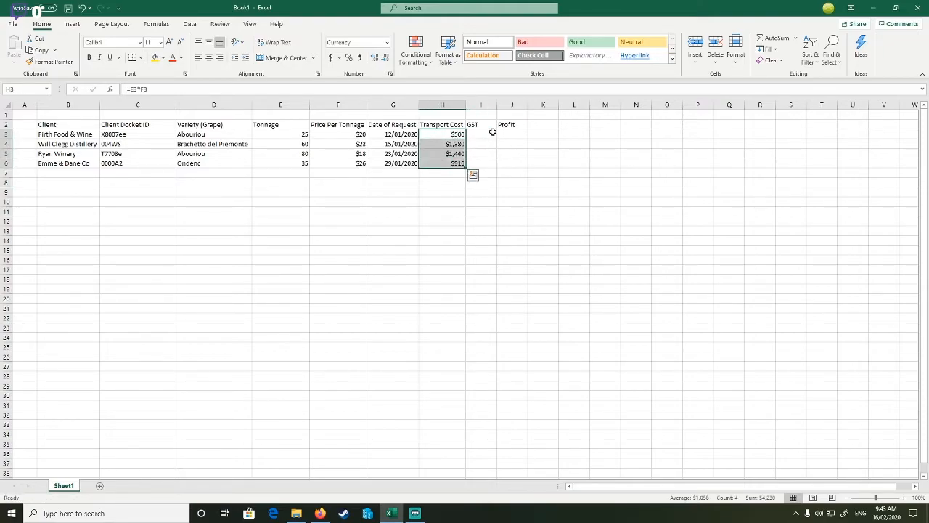
# Calculate Firth Food & Wine's GST in I3 from its transport cost with the formula =H3*0.11.
pyautogui.click(491, 134)
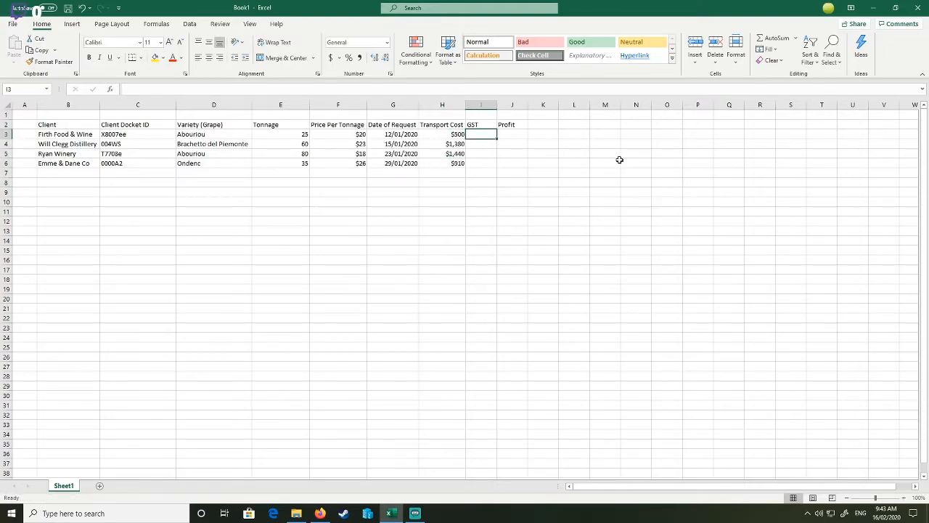
pyautogui.write('=')
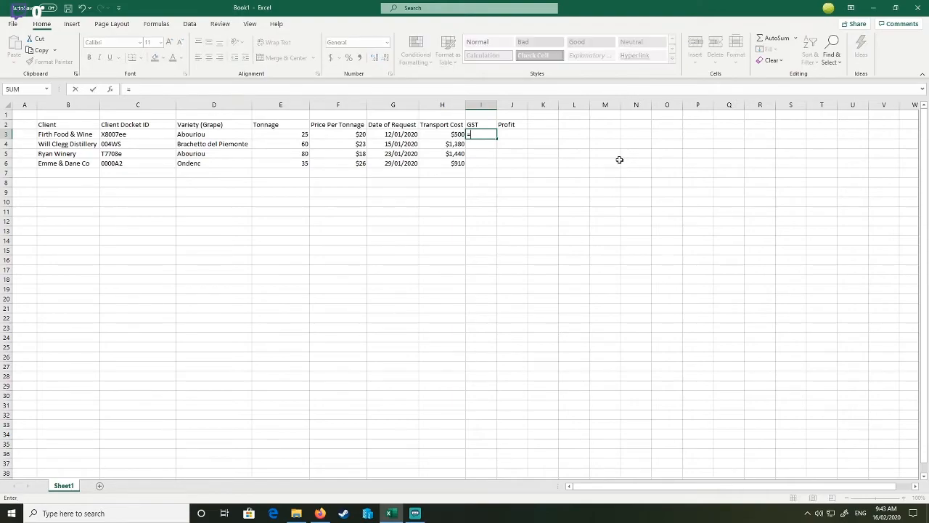
pyautogui.press('Left')
pyautogui.write('*')
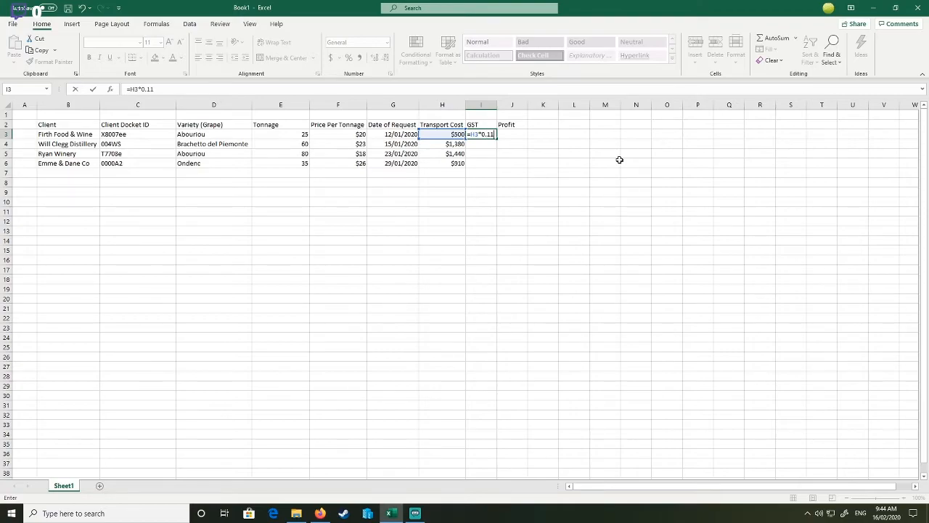
pyautogui.write('0.11')
pyautogui.press('Return')
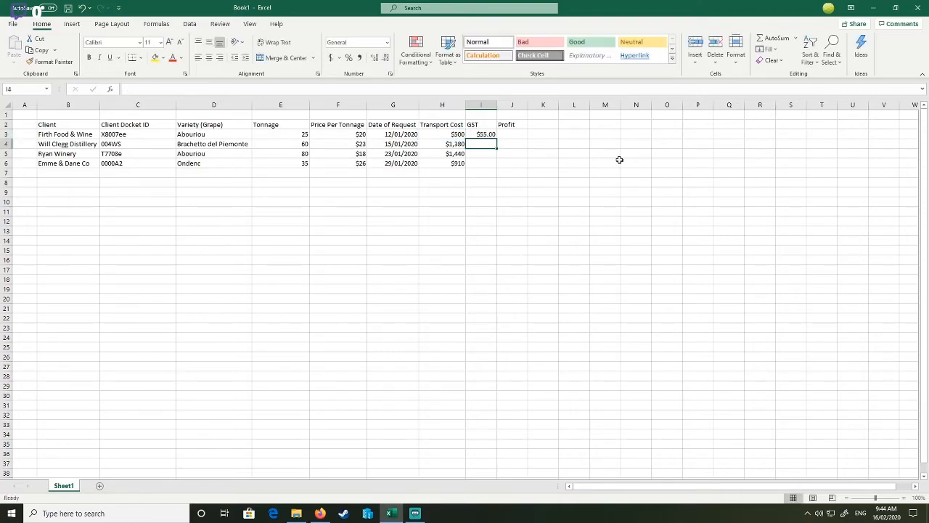
# Fill the GST formula from I3 down through the Emme & Dane Co row.
pyautogui.click(484, 134)
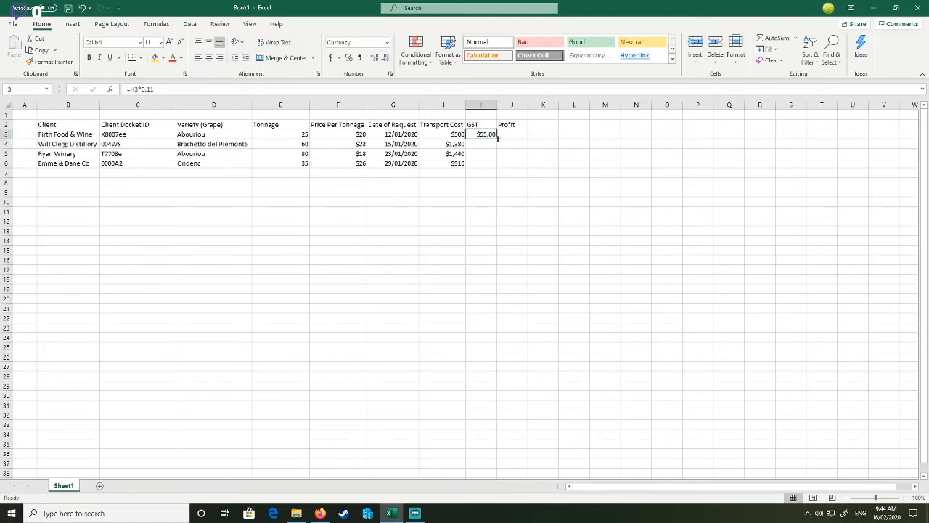
pyautogui.moveTo(495, 138); pyautogui.dragTo(496, 164)
# Calculate Firth Food & Wine's profit in J3 as transport cost minus GST with the formula =H3-I3.
pyautogui.click(521, 133)
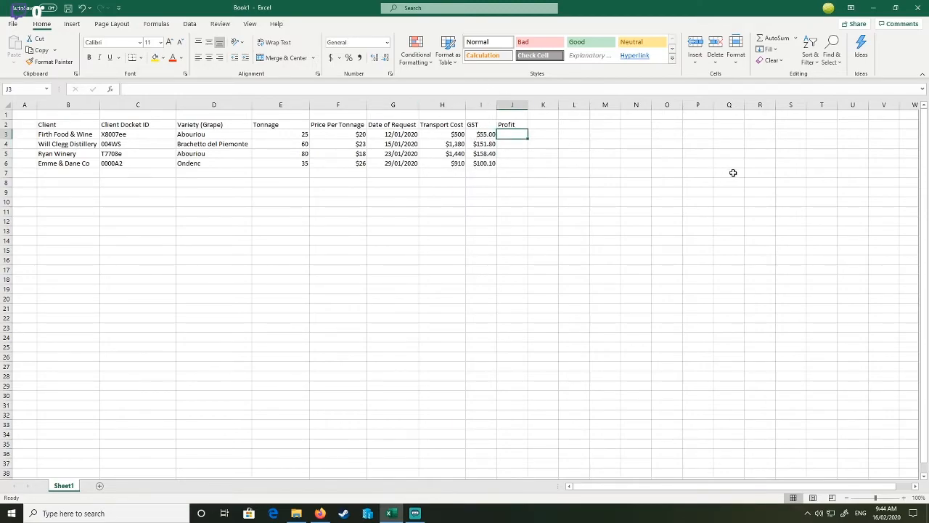
pyautogui.write('=')
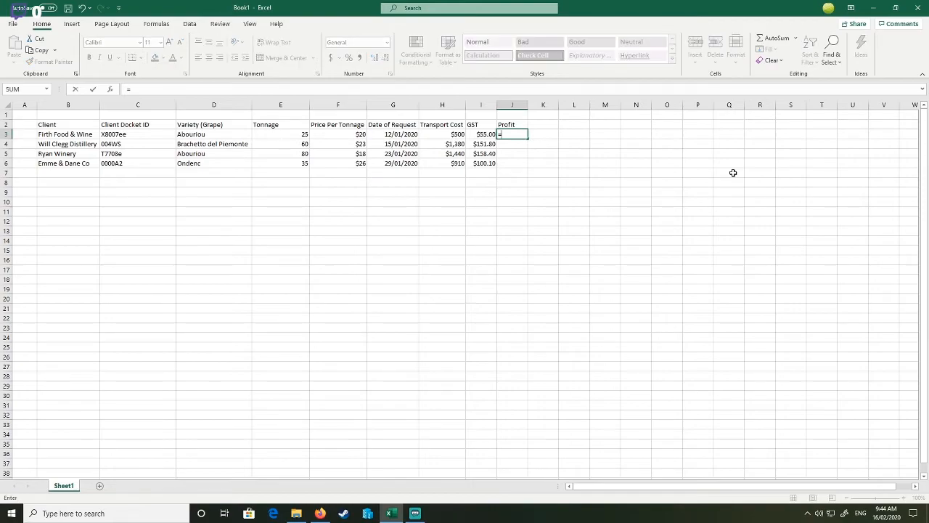
pyautogui.press('Left')
pyautogui.press('Left')
pyautogui.write('-')
pyautogui.press('Left')
pyautogui.press('Return')
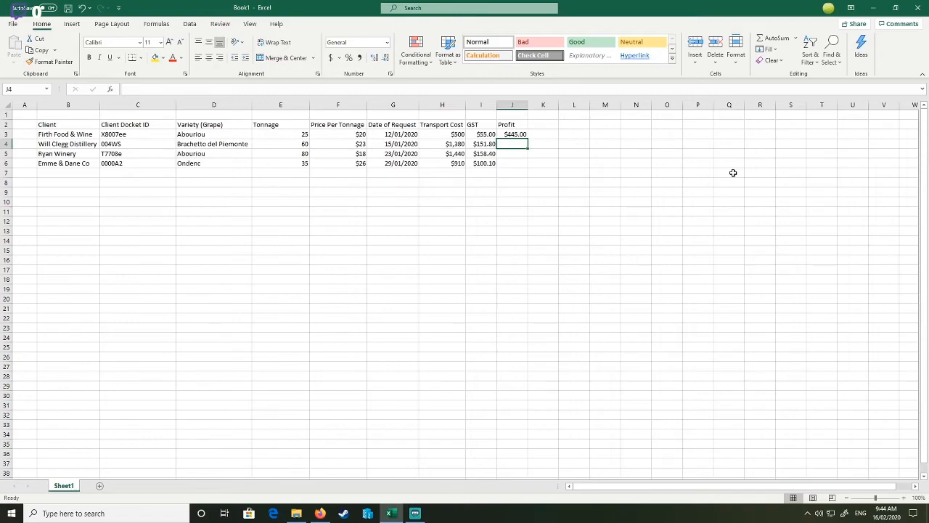
# Fill the Profit formula from J3 down through the Emme & Dane Co row.
pyautogui.click(520, 134)
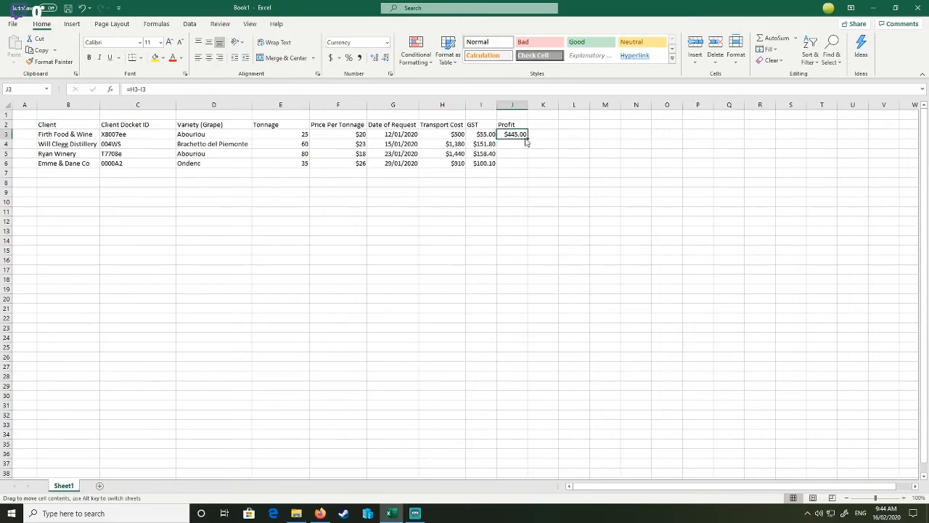
pyautogui.click(531, 137)
pyautogui.click(525, 137)
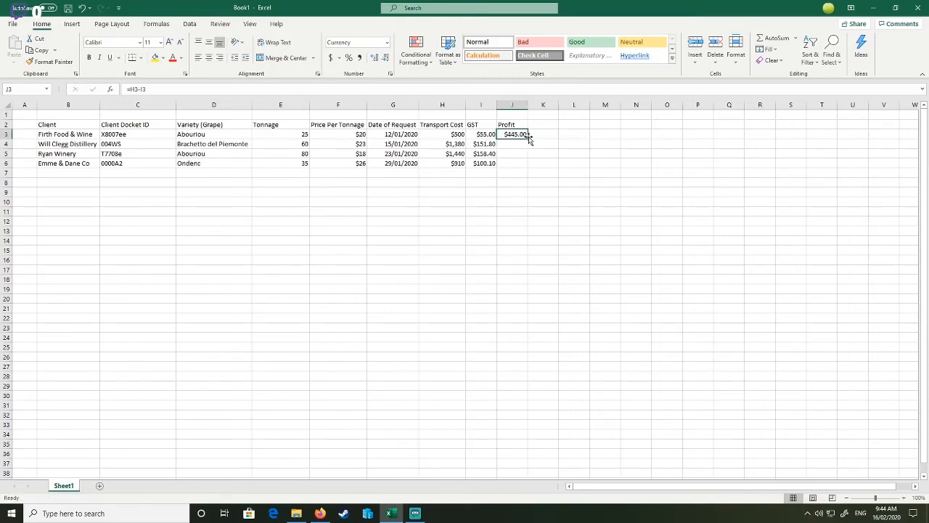
pyautogui.moveTo(529, 138); pyautogui.dragTo(528, 165)
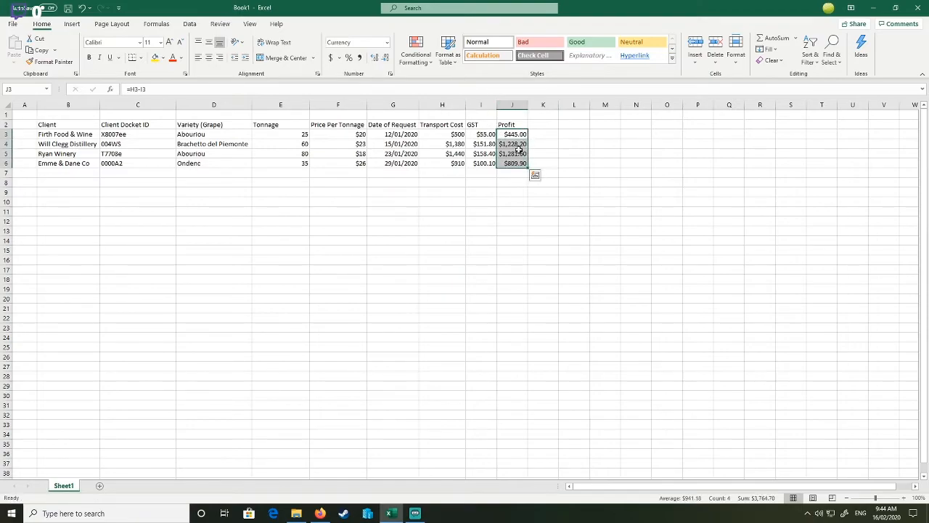
pyautogui.click(519, 149)
# Format the GST amounts in I3:I6 as currency with negative numbers shown in red without a minus sign.
pyautogui.click(488, 137)
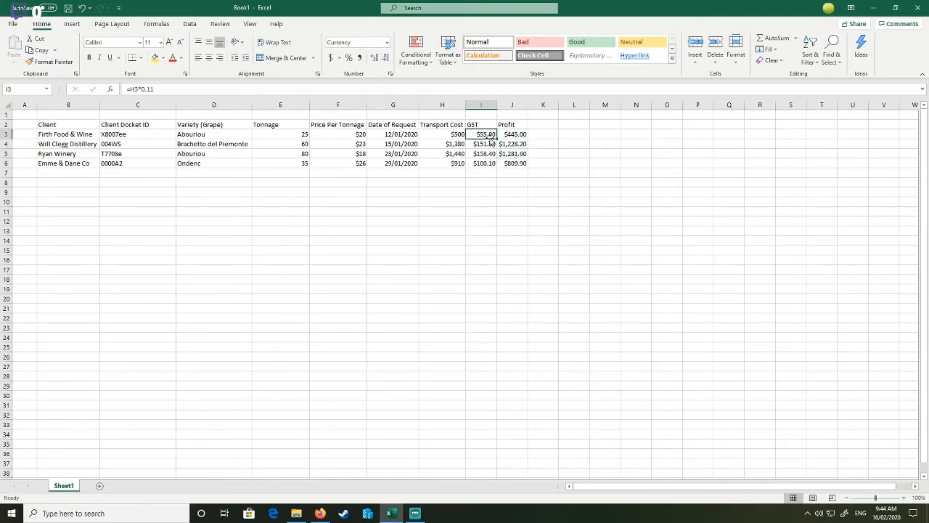
pyautogui.click(479, 165)
pyautogui.click(480, 136)
pyautogui.moveTo(481, 164); pyautogui.dragTo(479, 134)
pyautogui.rightClick(479, 134)
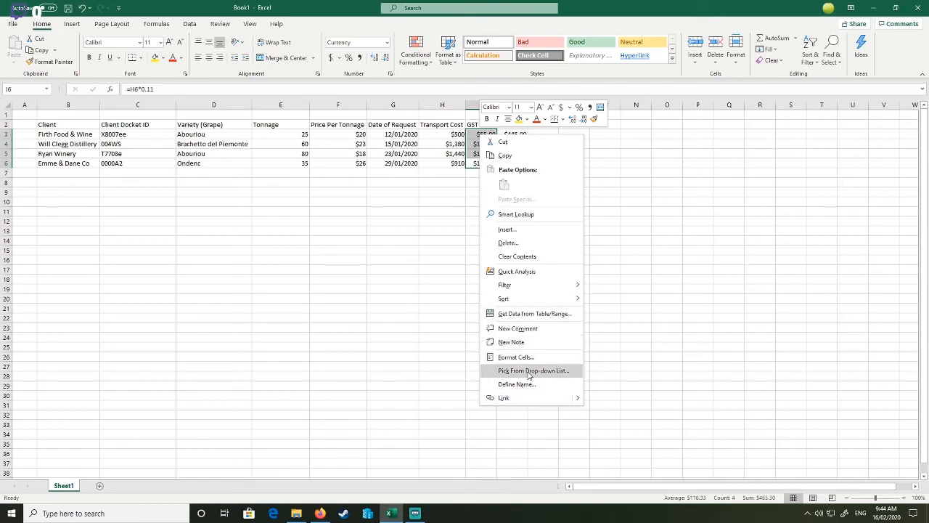
pyautogui.press('Escape')
pyautogui.hotkey('ctrl', '1')
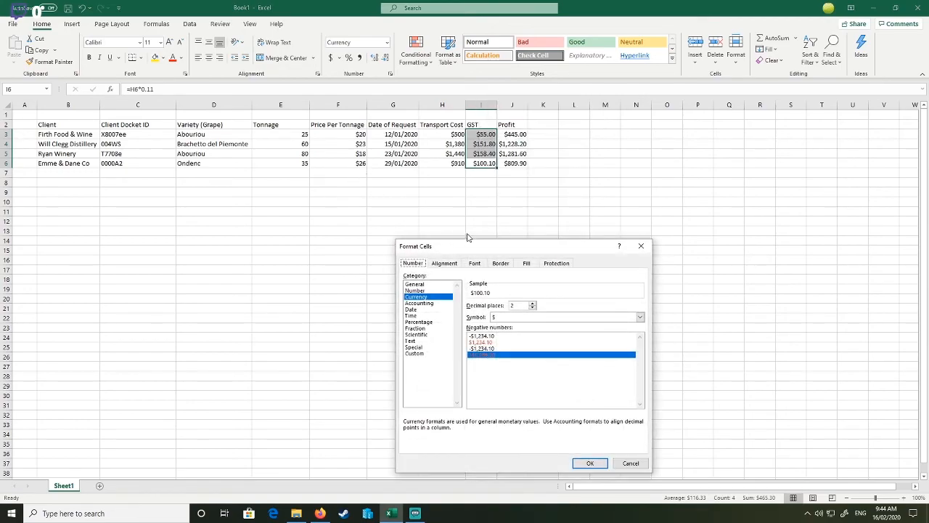
pyautogui.click(482, 342)
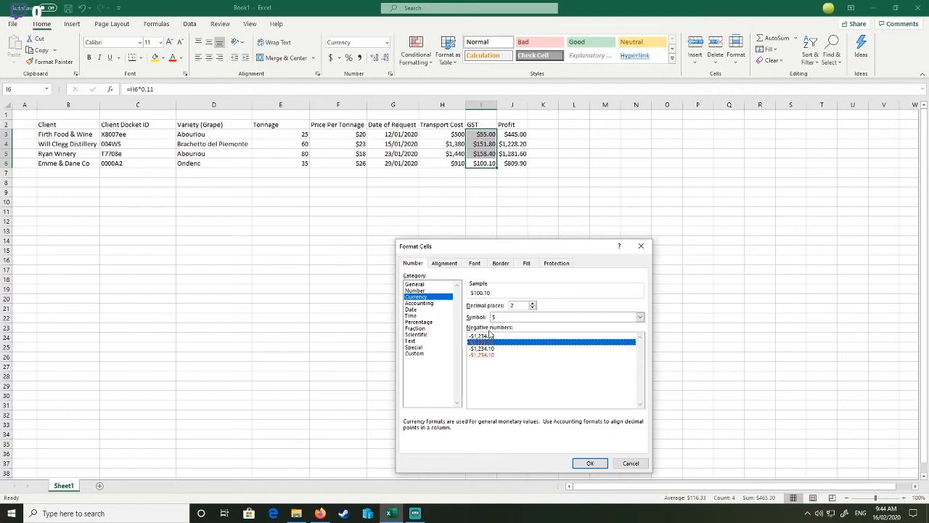
pyautogui.click(590, 462)
pyautogui.click(543, 269)
# Try dividing by 0.11 instead of multiplying in Firth Food & Wine's GST formula in I3, and undo that change.
pyautogui.click(479, 143)
pyautogui.click(482, 135)
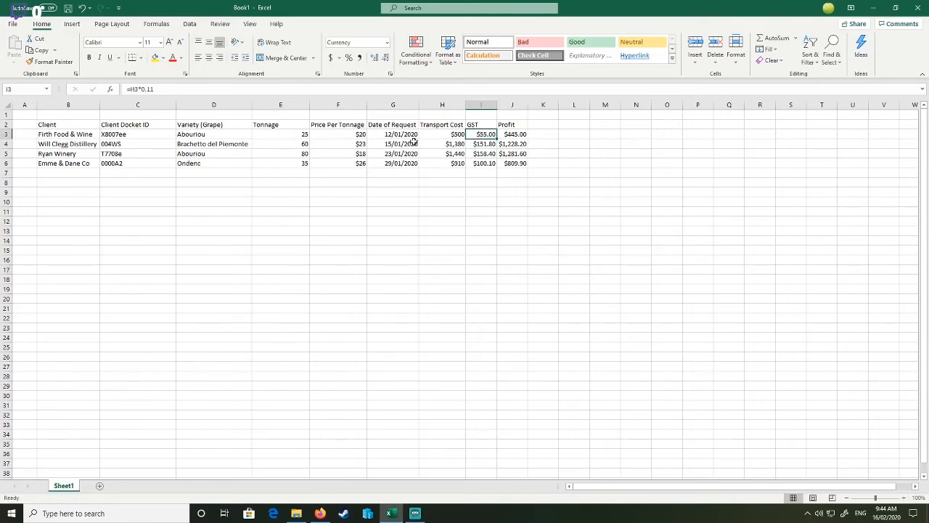
pyautogui.click(145, 88)
pyautogui.press('BackSpace')
pyautogui.write('/')
pyautogui.press('Return')
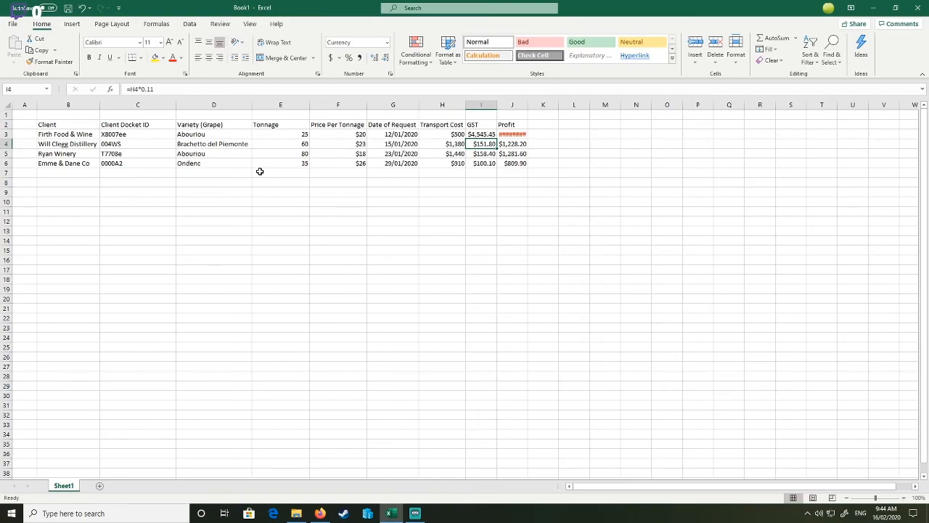
pyautogui.hotkey('ctrl', 'z')
pyautogui.click(561, 131)
# Make the GST in I3 negative with the formula =-H3*0.11 and fill it down through the Emme & Dane Co row.
pyautogui.click(484, 135)
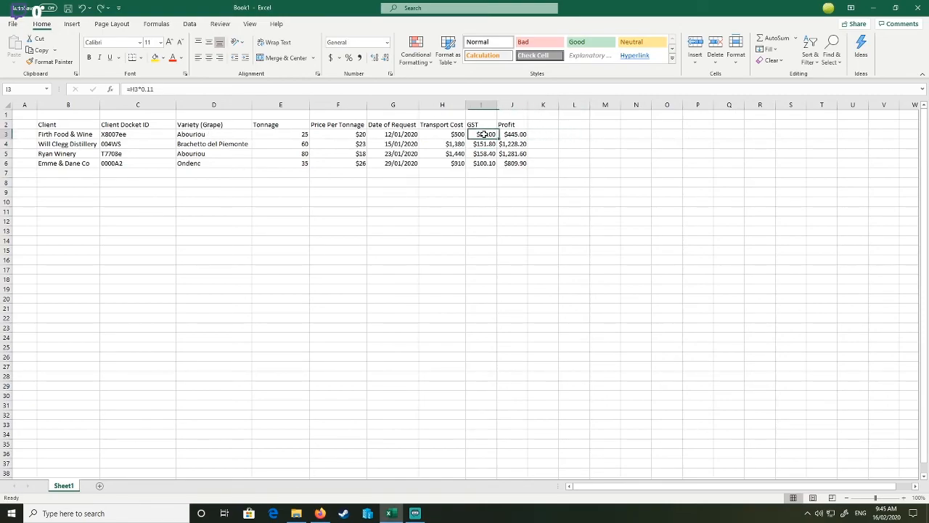
pyautogui.click(129, 89)
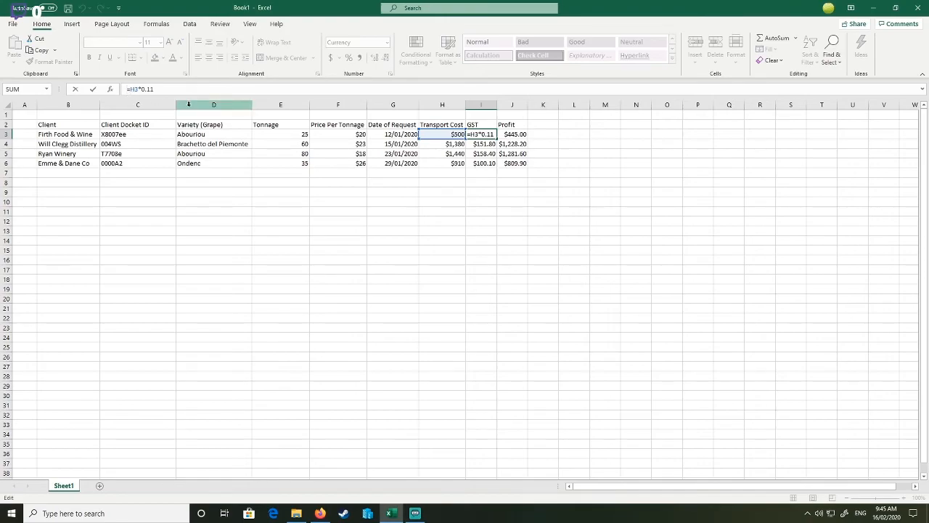
pyautogui.press('Return')
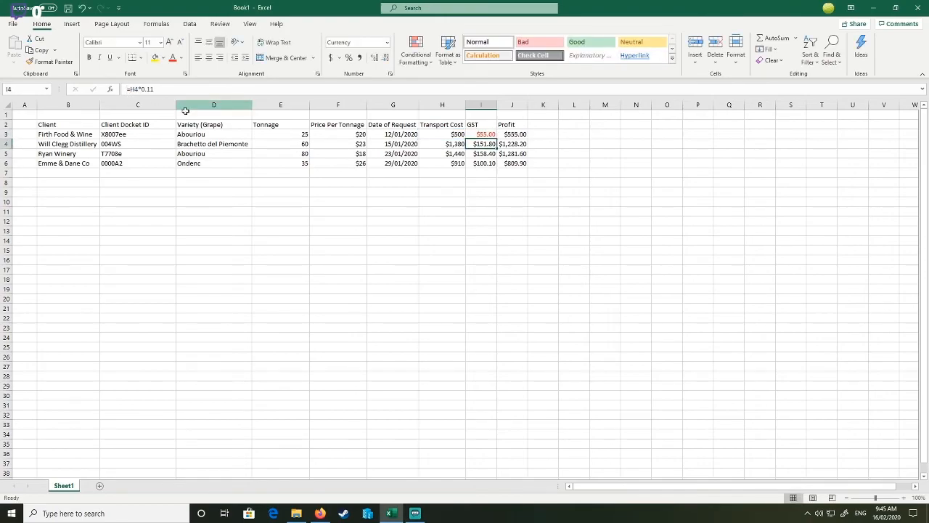
pyautogui.click(496, 136)
pyautogui.moveTo(496, 135); pyautogui.dragTo(497, 165)
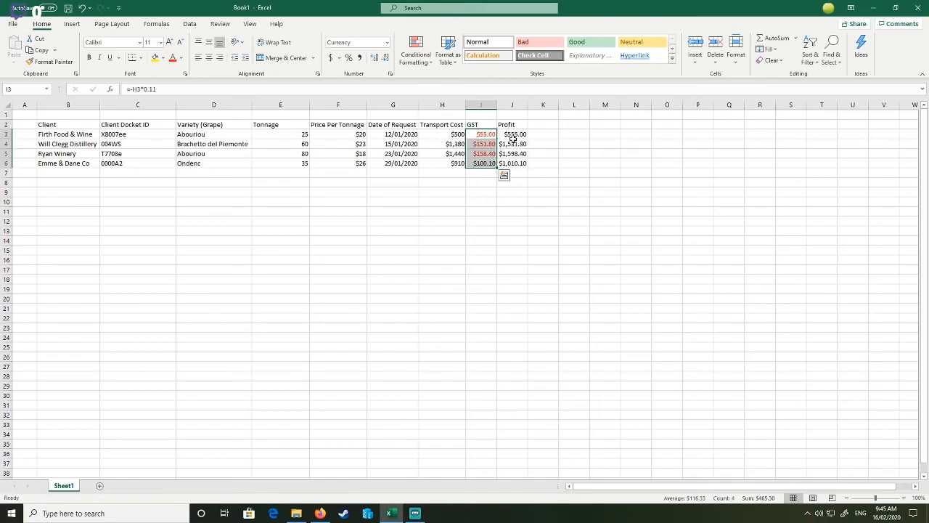
# Change the Profit formula in J3 to =H3+I3 and fill it down through the Emme & Dane Co row.
pyautogui.click(512, 134)
pyautogui.write('=H3+I3')
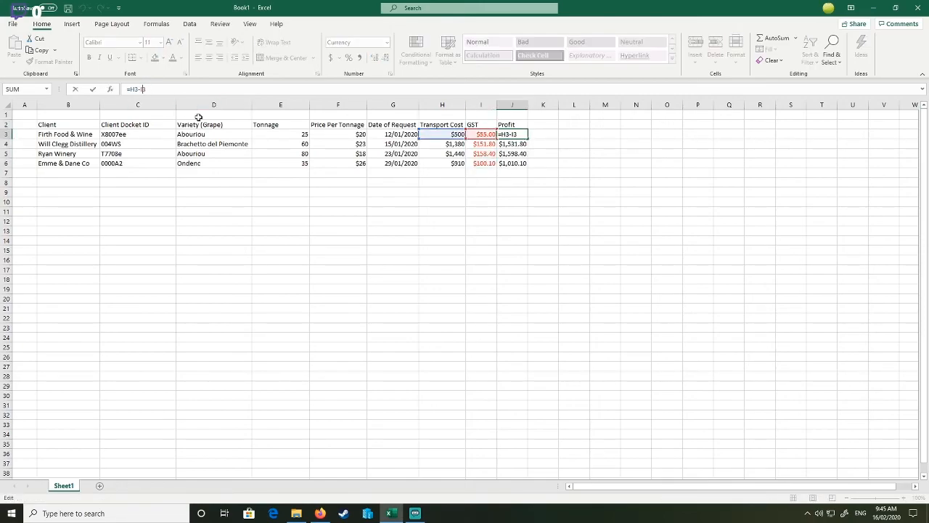
pyautogui.press('Return')
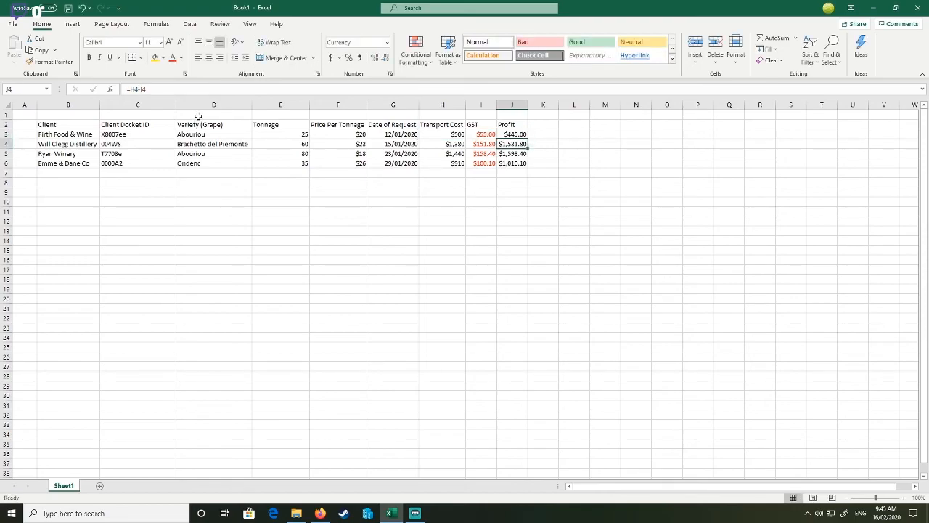
pyautogui.click(521, 135)
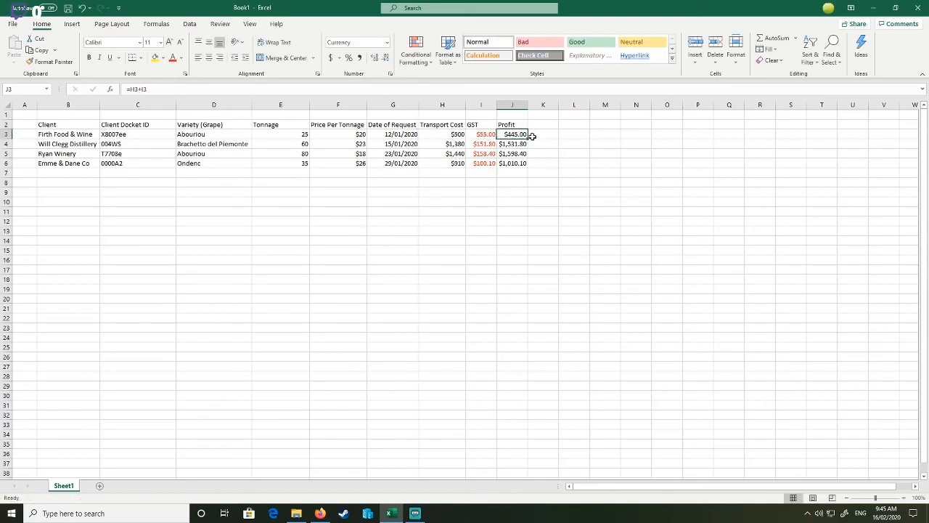
pyautogui.moveTo(528, 139); pyautogui.dragTo(528, 174)
pyautogui.click(512, 191)
# Review the GST, Transport Cost and Profit formulas in Firth Food & Wine's row, discarding any edit to the GST formula.
pyautogui.click(492, 134)
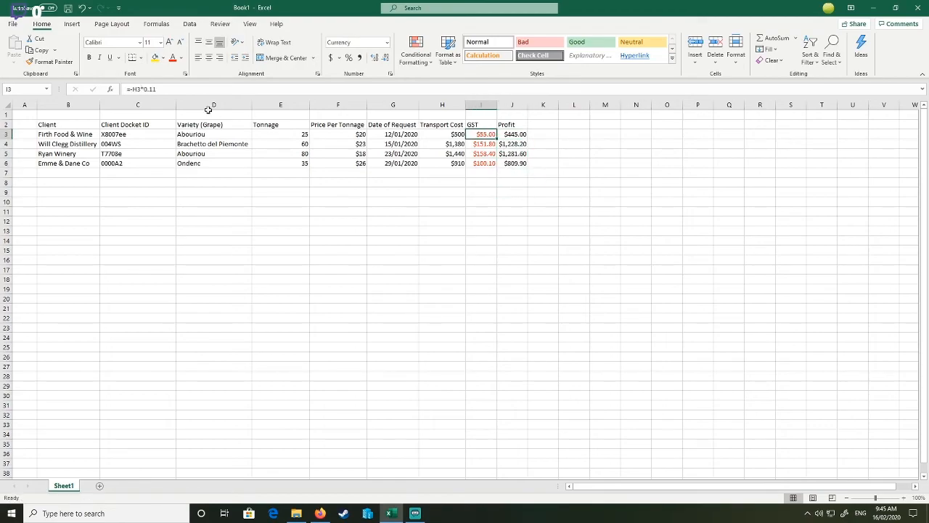
pyautogui.click(134, 90)
pyautogui.moveTo(134, 90); pyautogui.dragTo(139, 90)
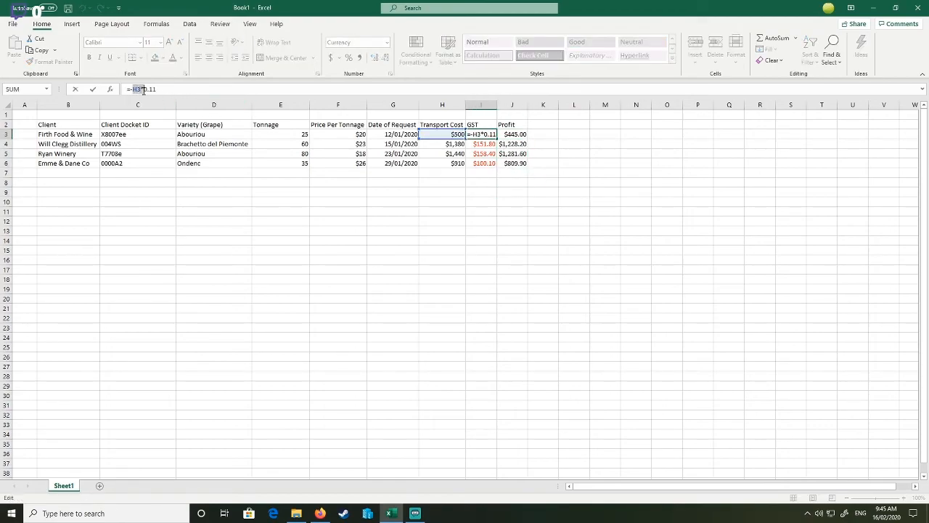
pyautogui.click(384, 191)
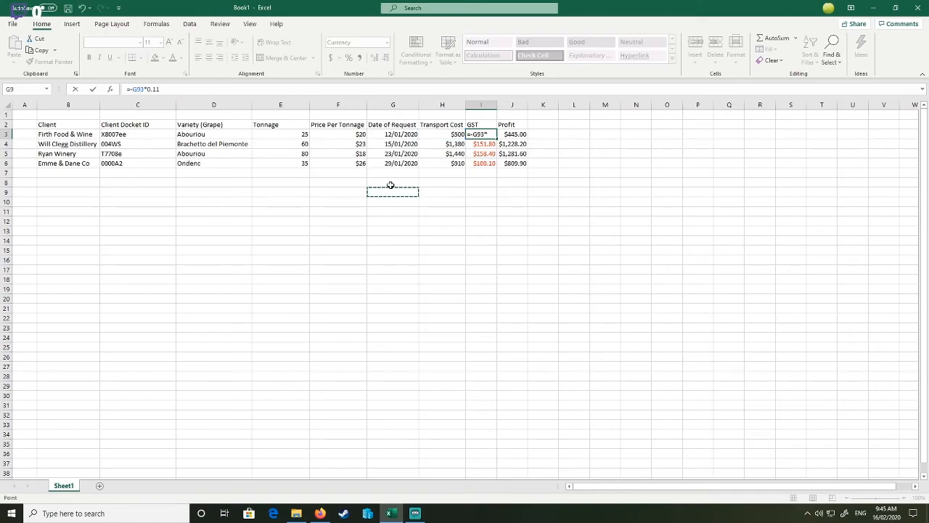
pyautogui.press('Escape')
pyautogui.click(515, 135)
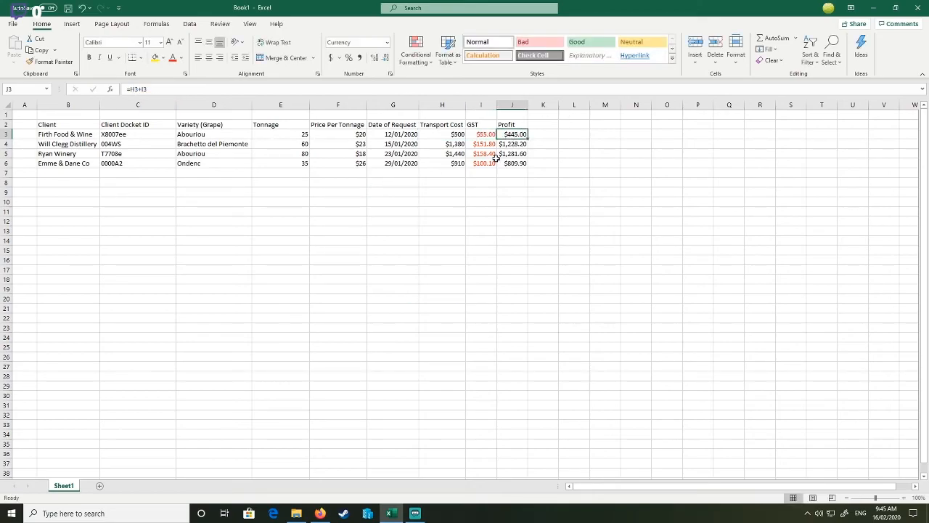
pyautogui.click(481, 135)
pyautogui.click(432, 136)
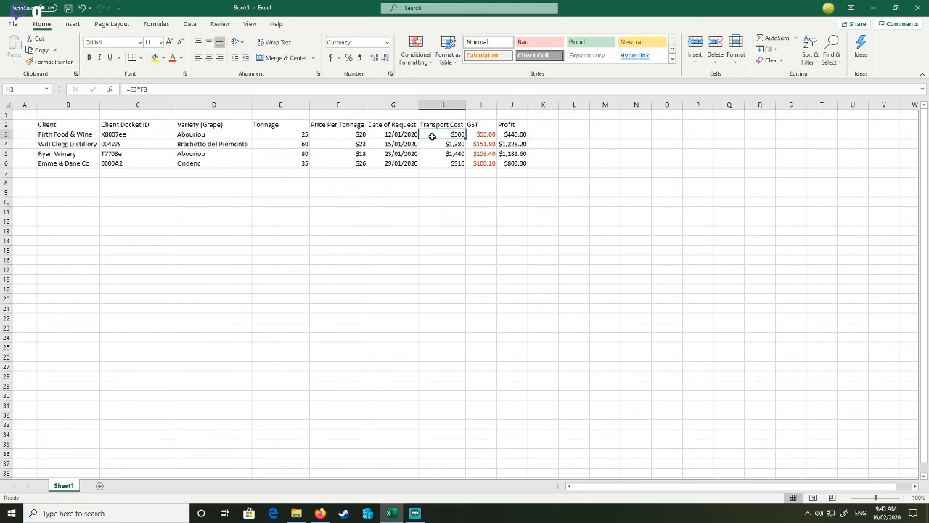
pyautogui.click(517, 134)
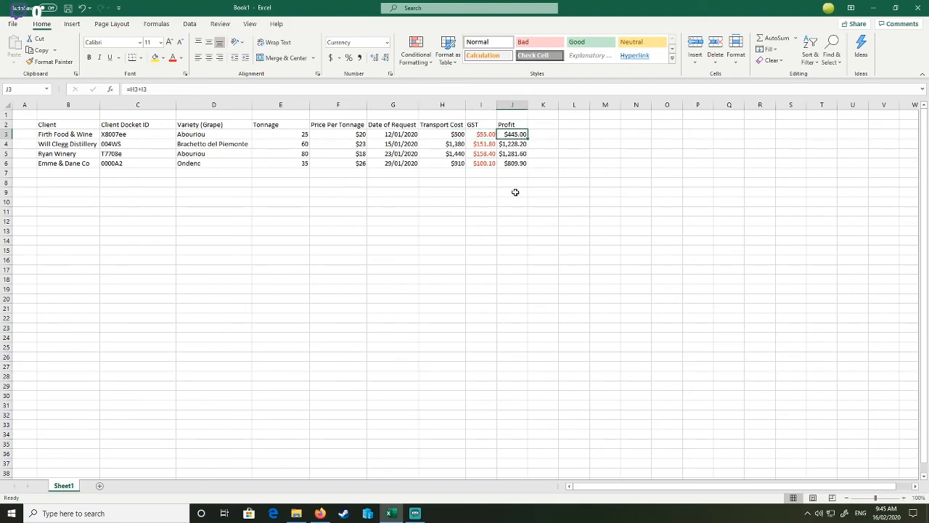
# Examine the Profit column, the client rows as a whole and the grape varieties in D3:D6.
pyautogui.moveTo(528, 139); pyautogui.dragTo(510, 167)
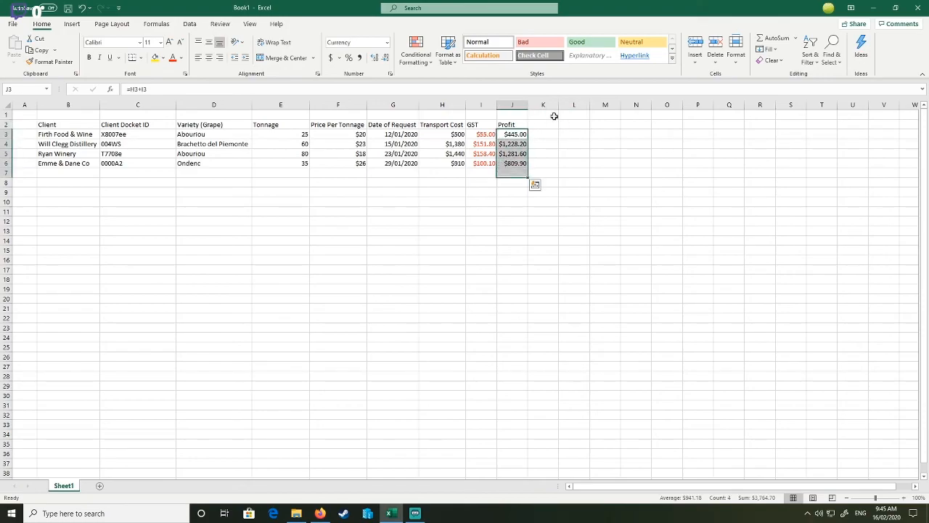
pyautogui.click(543, 167)
pyautogui.moveTo(512, 135); pyautogui.dragTo(68, 155)
pyautogui.click(561, 154)
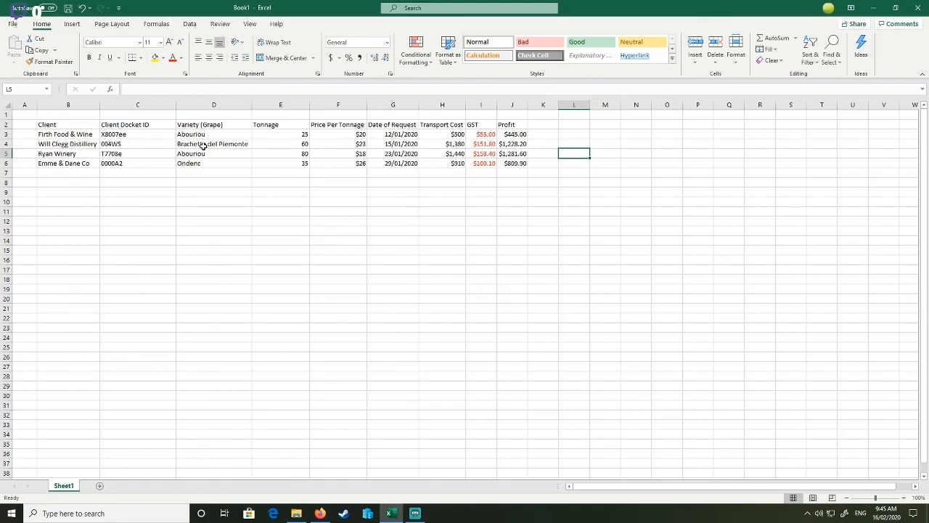
pyautogui.moveTo(200, 135); pyautogui.dragTo(177, 190)
pyautogui.moveTo(214, 129)
pyautogui.mouseDown()
pyautogui.moveTo(207, 161)
pyautogui.moveTo(205, 134)
pyautogui.mouseUp()
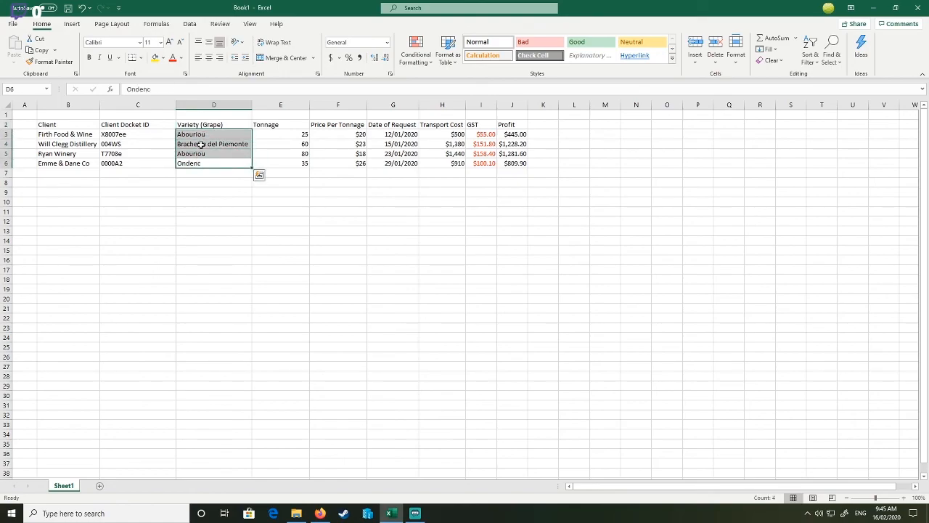